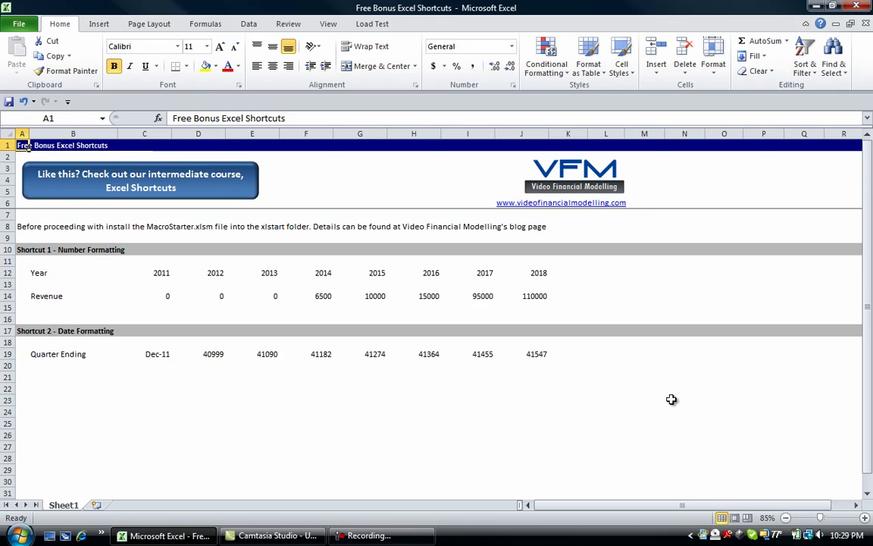
Step: Read the row 8 note about installing the MacroStarter.xlsm file into the xlstart folder
{"action": "key", "text": "ctrl+Down"}
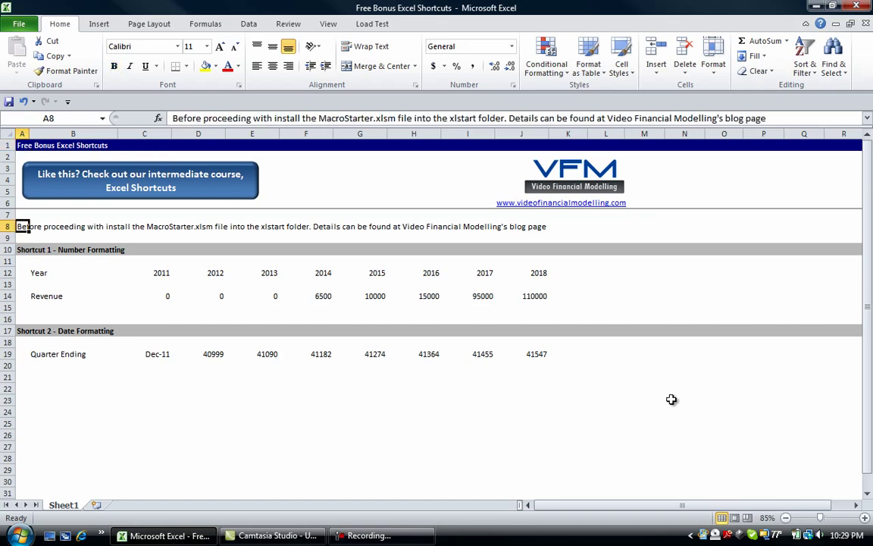
{"action": "key", "text": "Right"}
{"action": "key", "text": "Right"}
{"action": "key", "text": "Right"}
{"action": "key", "text": "Right"}
{"action": "key", "text": "Right"}
{"action": "key", "text": "Right"}
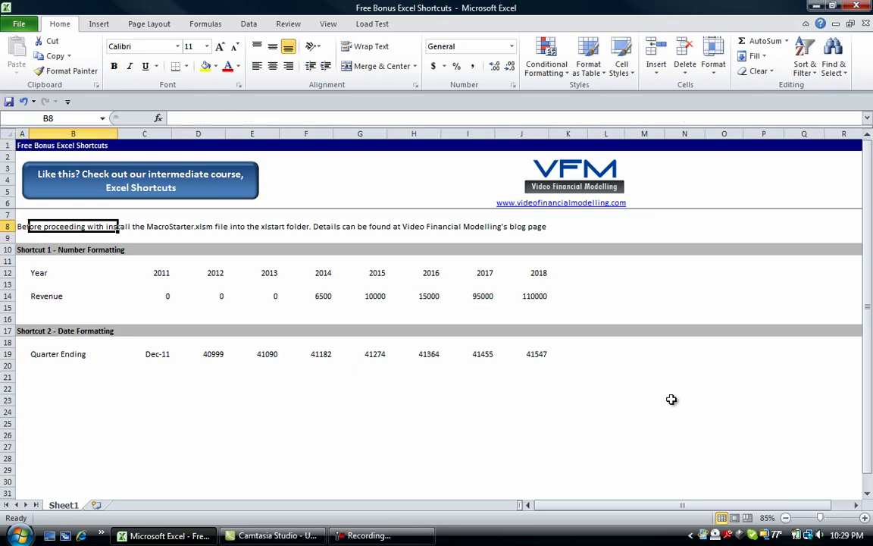
{"action": "key", "text": "Left"}
{"action": "key", "text": "Left"}
{"action": "key", "text": "Left"}
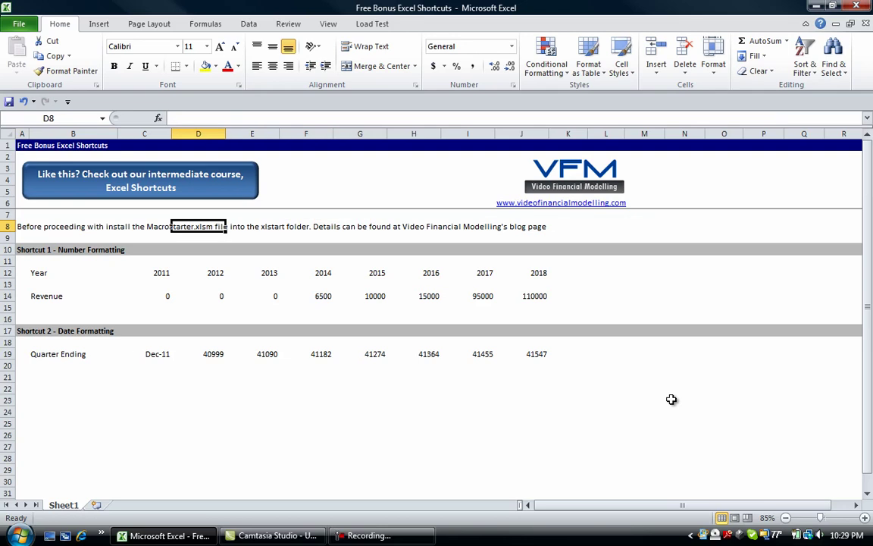
{"action": "key", "text": "Left"}
{"action": "key", "text": "Left"}
{"action": "key", "text": "Left"}
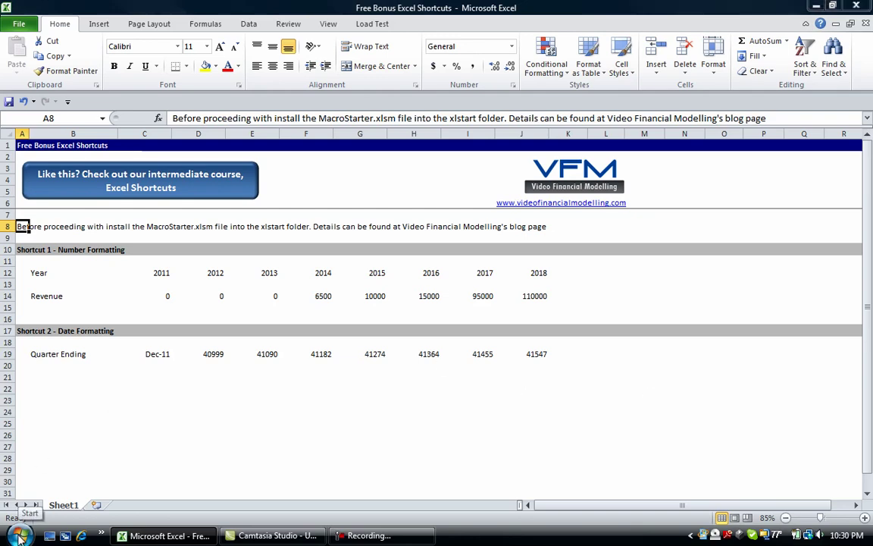
Step: Search the computer for "xlstart", open the XLSTART folder to check its macro files, and minimize the folder window
{"action": "key", "text": "super"}
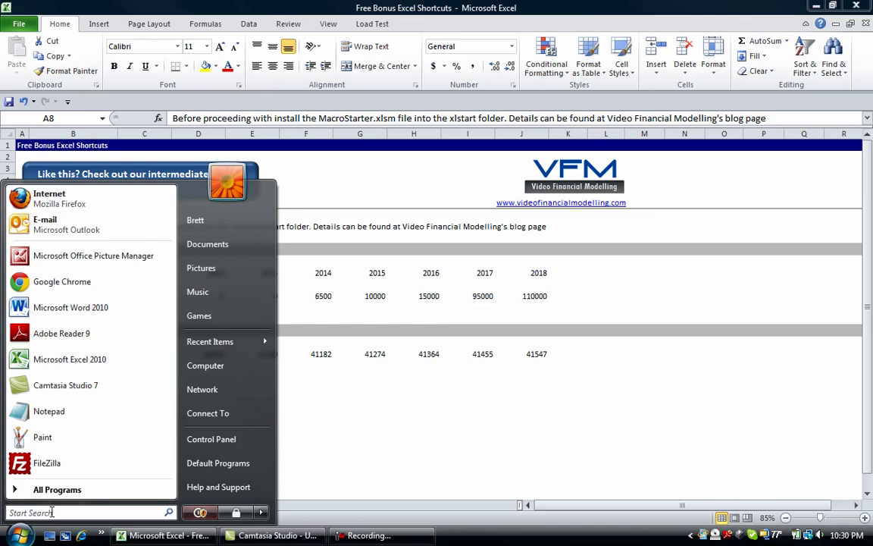
{"action": "type", "text": "x"}
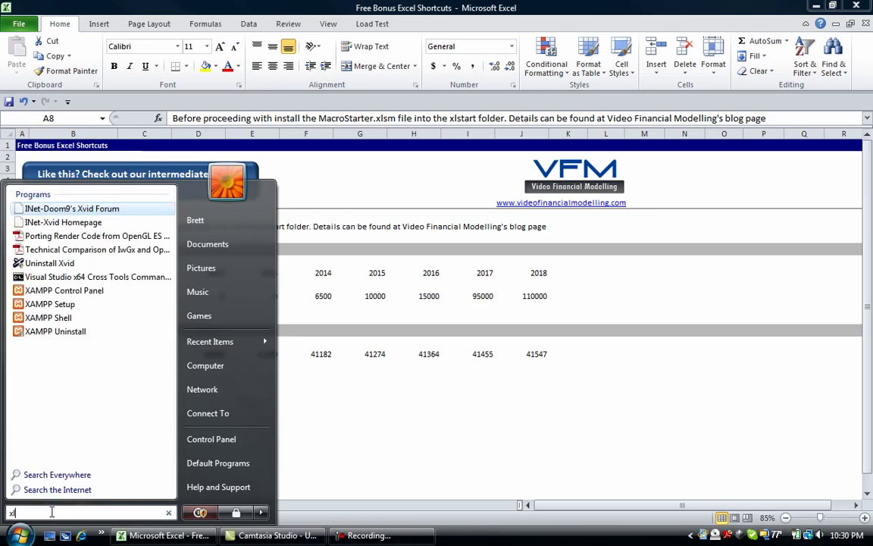
{"action": "type", "text": "lstart"}
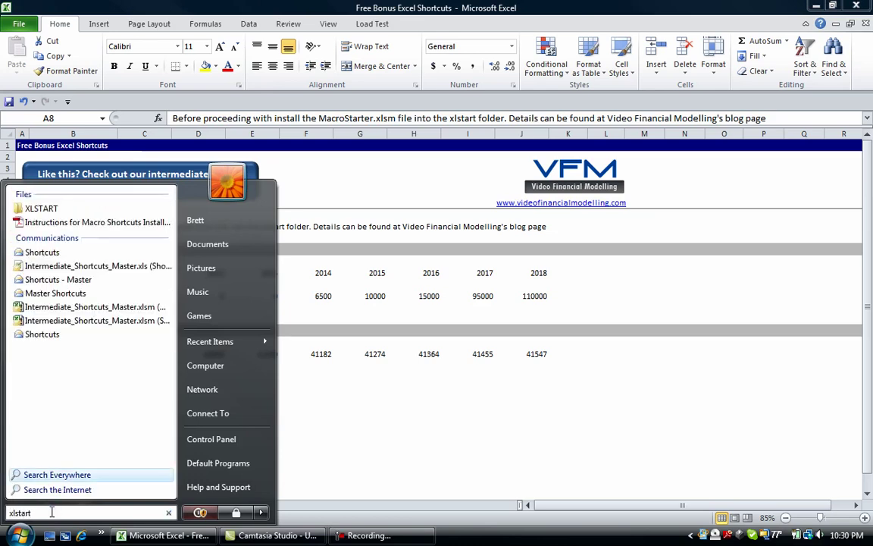
{"action": "left_click", "coordinate": [46, 213]}
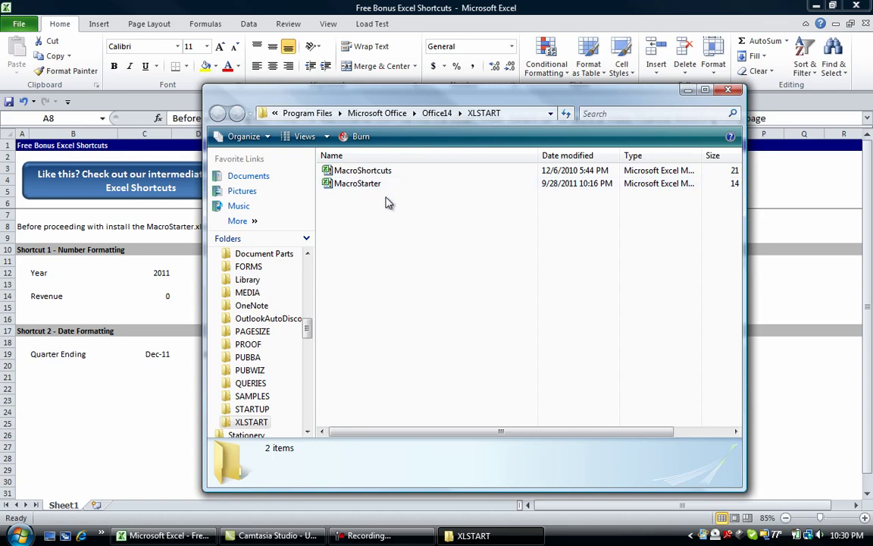
{"action": "left_click", "coordinate": [686, 91]}
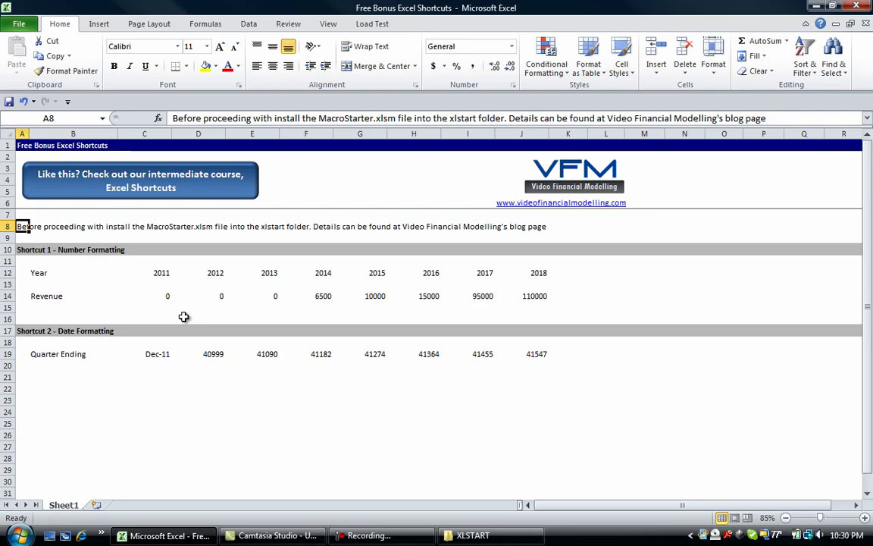
Step: Look over the Shortcut 1 - Number Formatting section, from its heading in row 10 to the Revenue row
{"action": "key", "text": "Down"}
{"action": "key", "text": "Down"}
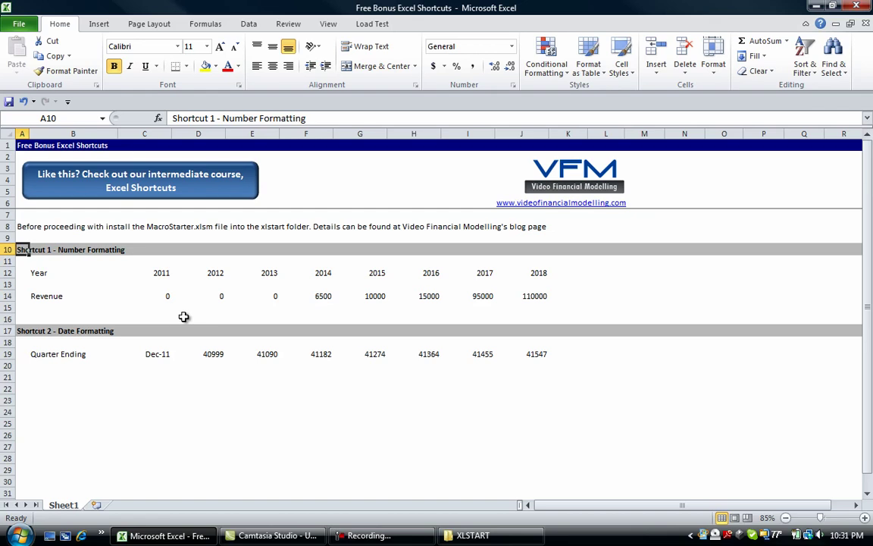
{"action": "key", "text": "Down"}
{"action": "key", "text": "Down"}
{"action": "key", "text": "Down"}
{"action": "key", "text": "Down"}
{"action": "key", "text": "Down"}
{"action": "key", "text": "Up"}
{"action": "key", "text": "Right"}
{"action": "key", "text": "Right"}
{"action": "key", "text": "Right"}
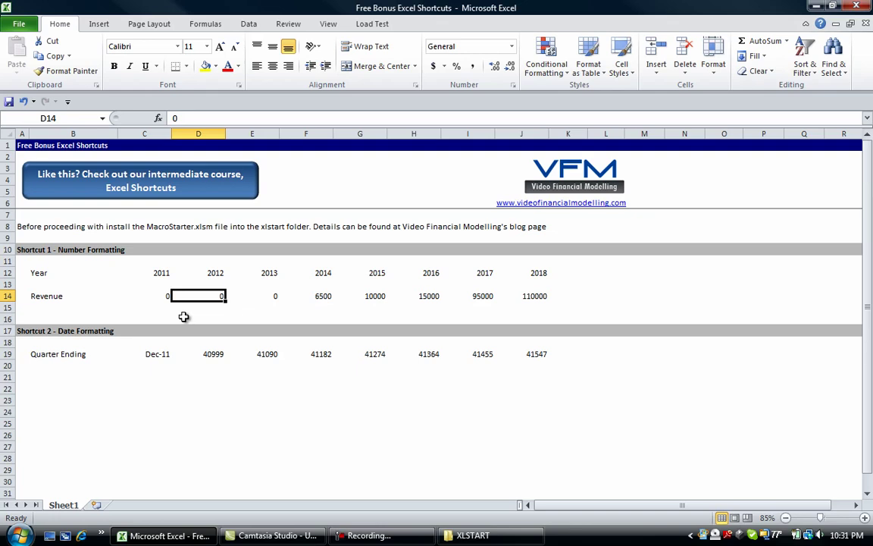
{"action": "key", "text": "Home"}
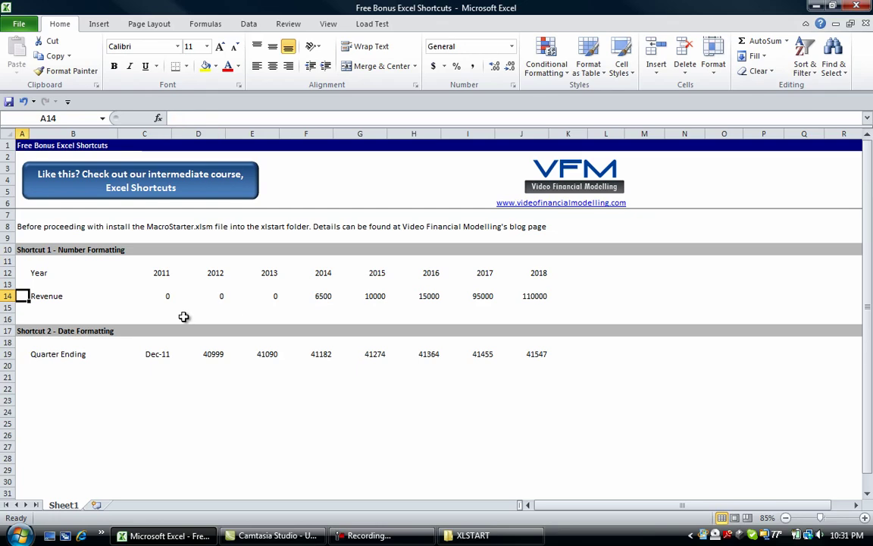
Step: Launch a second Excel 2010 window, view its list of recent workbooks, and close that window
{"action": "left_click", "coordinate": [19, 535]}
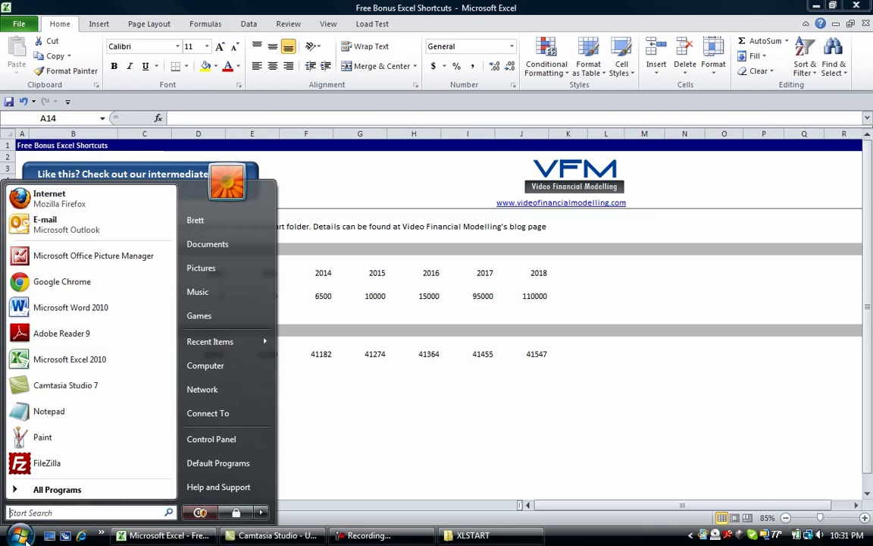
{"action": "left_click", "coordinate": [53, 368]}
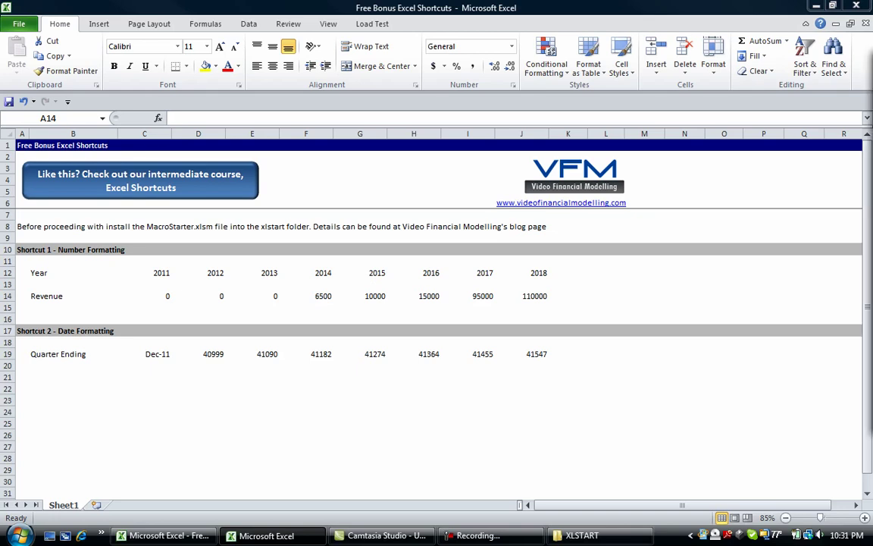
{"action": "left_click_drag", "start_coordinate": [849, 79], "coordinate": [582, 97]}
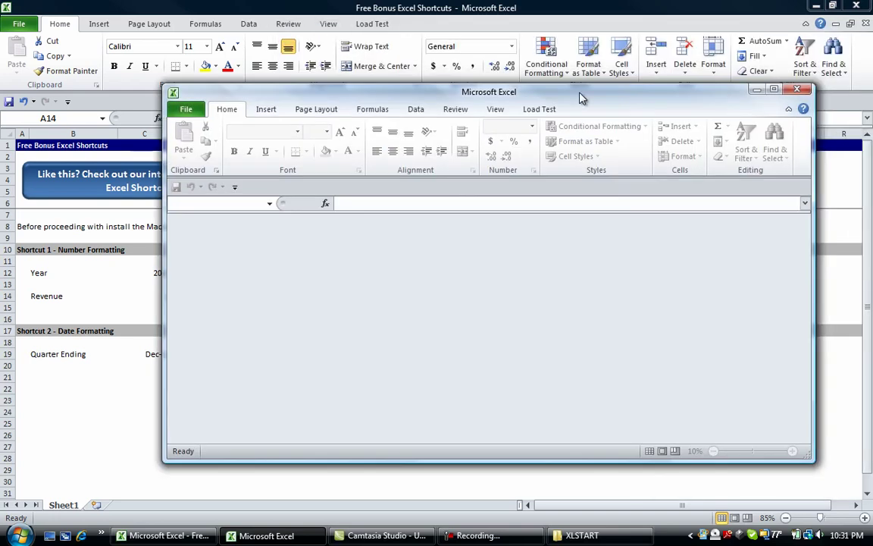
{"action": "left_click", "coordinate": [774, 89]}
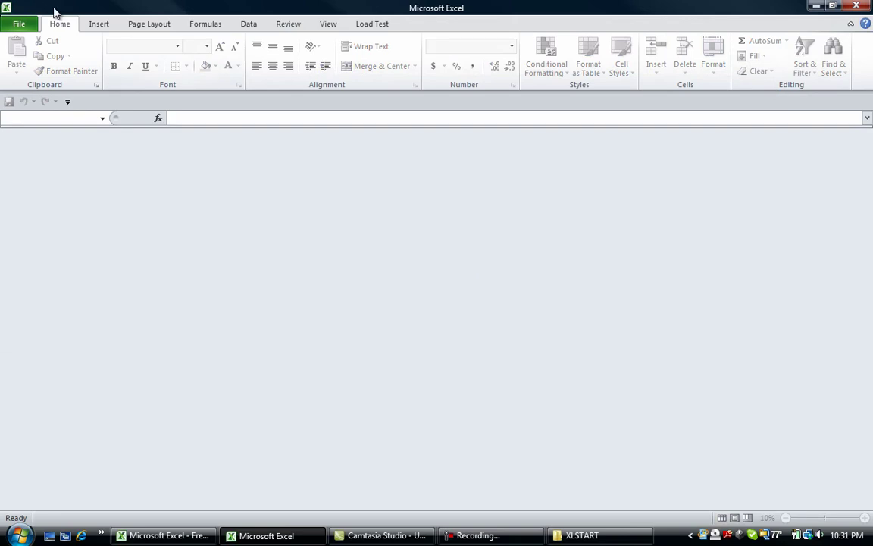
{"action": "left_click", "coordinate": [19, 24]}
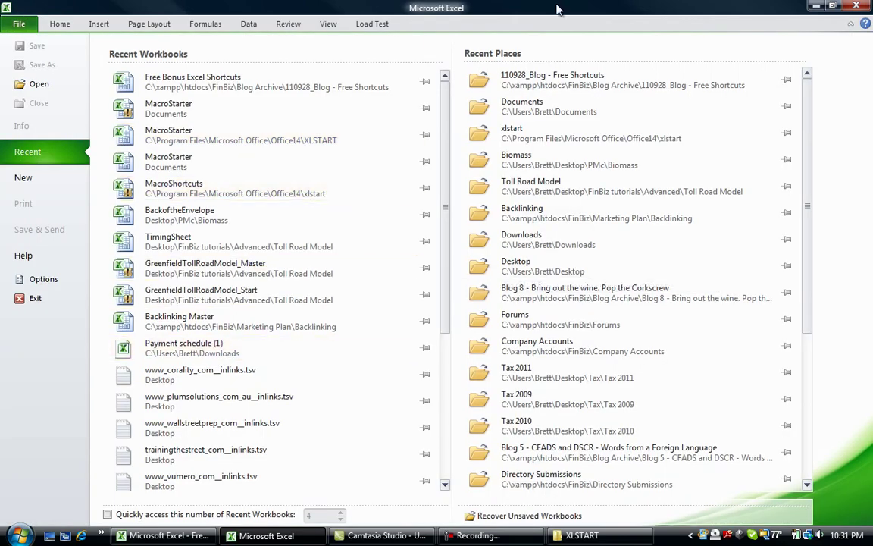
{"action": "left_click", "coordinate": [857, 6]}
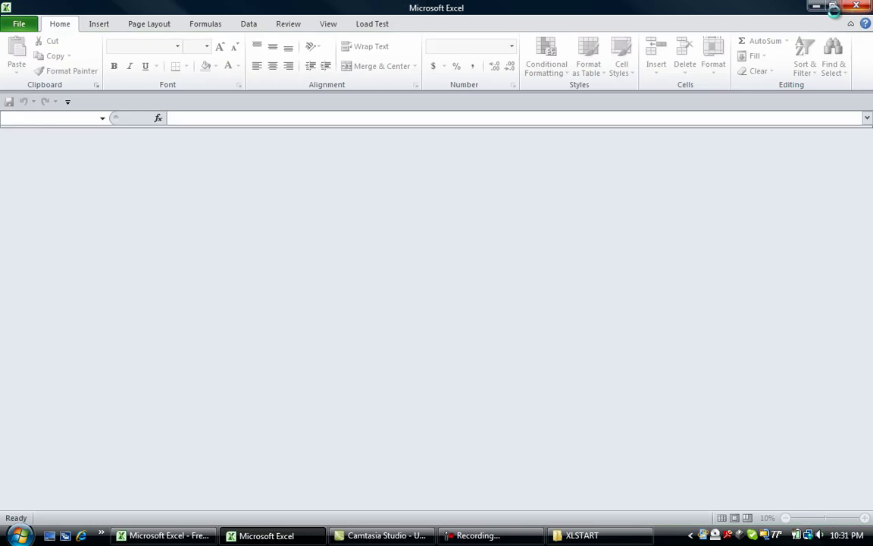
Step: Examine the unformatted Revenue values in row 14 across the years 2011 to 2018
{"action": "key", "text": "Right"}
{"action": "key", "text": "Right"}
{"action": "key", "text": "Right"}
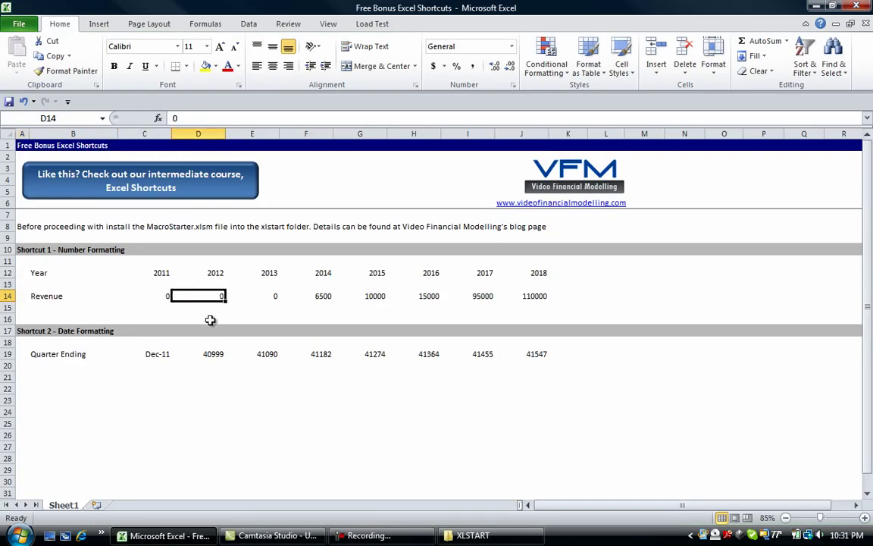
{"action": "key", "text": "Right"}
{"action": "key", "text": "Right"}
{"action": "key", "text": "Right"}
{"action": "key", "text": "Right"}
{"action": "key", "text": "Right"}
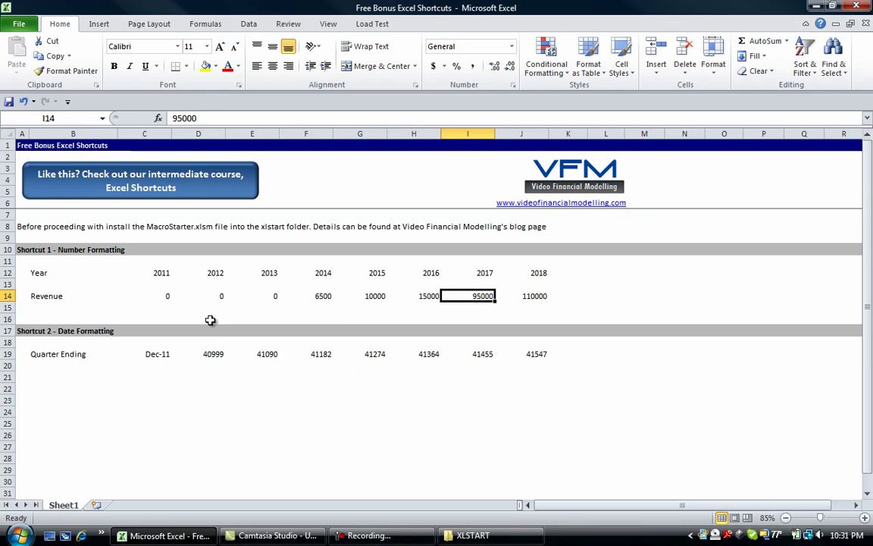
{"action": "key", "text": "Right"}
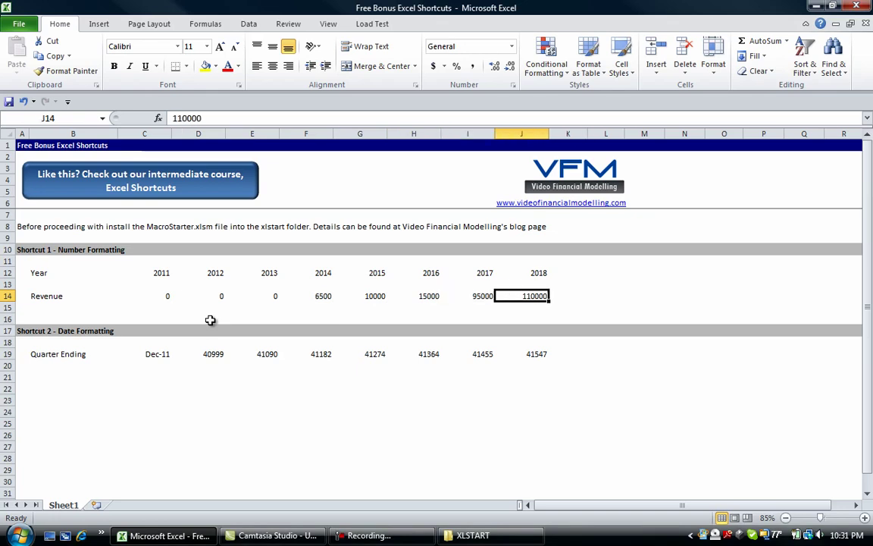
{"action": "key", "text": "Right"}
{"action": "key", "text": "Right"}
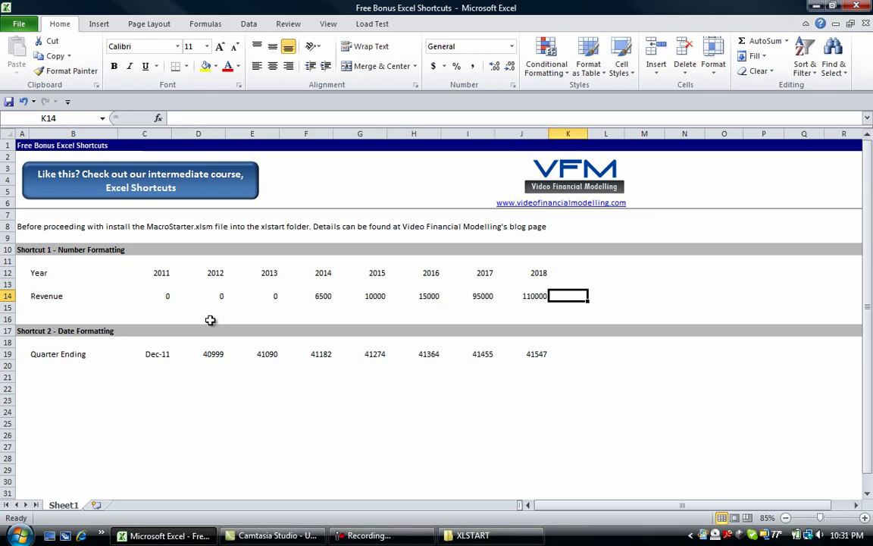
Step: Enter the label "CTRL+SHIFT+C" in cell B11, directly above the Year label
{"action": "key", "text": "Left"}
{"action": "key", "text": "Left"}
{"action": "key", "text": "Left"}
{"action": "key", "text": "Left"}
{"action": "key", "text": "Left"}
{"action": "key", "text": "Left"}
{"action": "key", "text": "Left"}
{"action": "key", "text": "Left"}
{"action": "key", "text": "Left"}
{"action": "key", "text": "Left"}
{"action": "key", "text": "Up"}
{"action": "key", "text": "Up"}
{"action": "key", "text": "Up"}
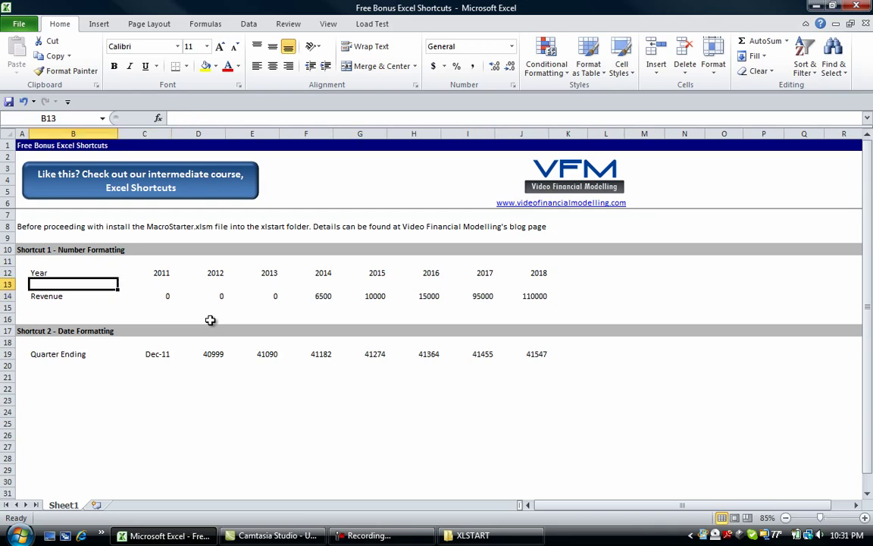
{"action": "type", "text": "C"}
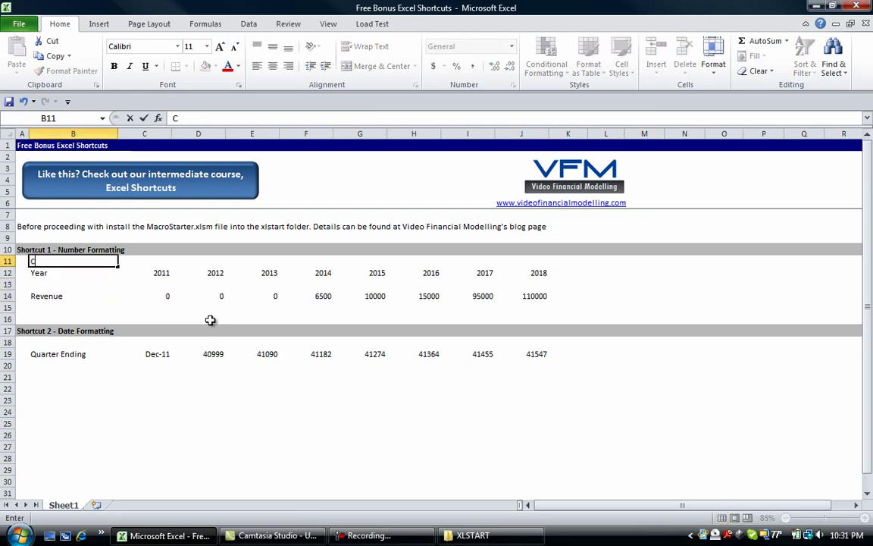
{"action": "type", "text": "TRL+SHIFT+C"}
{"action": "key", "text": "Return"}
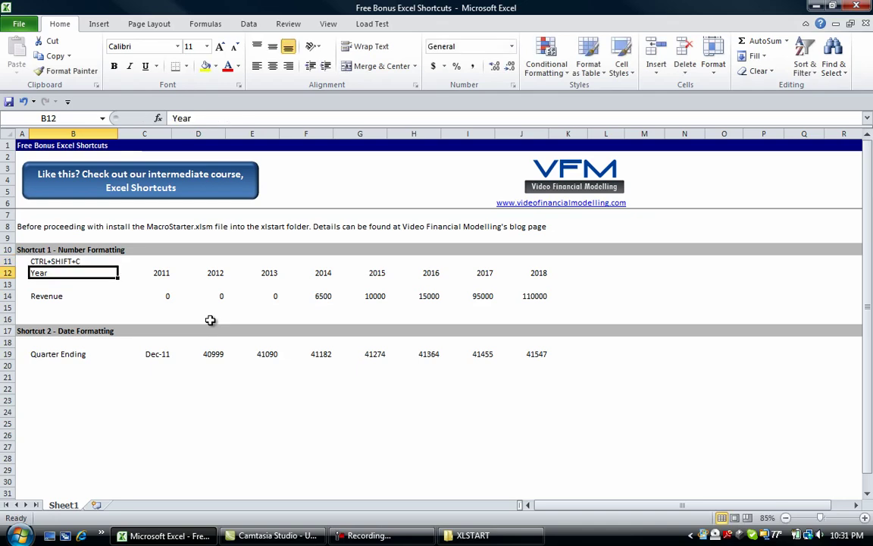
Step: Insert a row above the CTRL+SHIFT+C label, directly below the Shortcut 1 heading
{"action": "key", "text": "Up"}
{"action": "key", "text": "Right"}
{"action": "key", "text": "shift+space"}
{"action": "key", "text": "ctrl+shift+plus"}
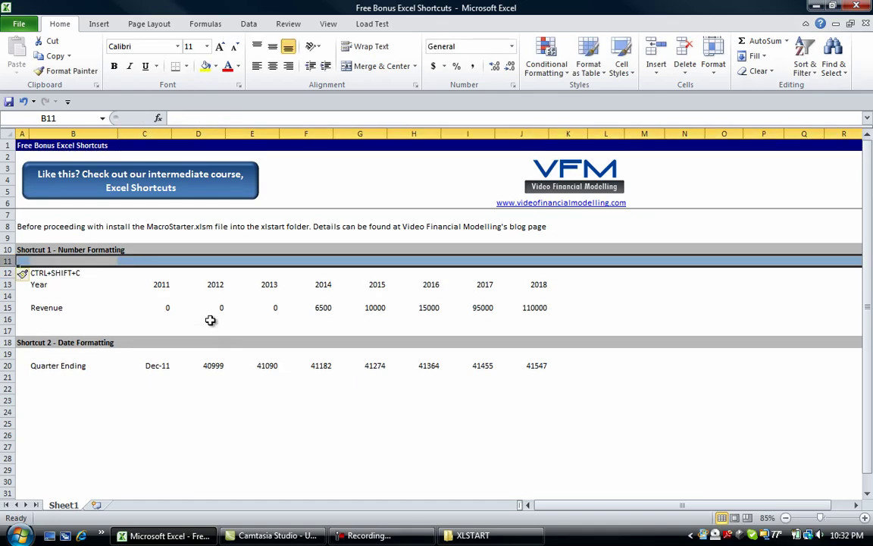
{"action": "key", "text": "ctrl+n"}
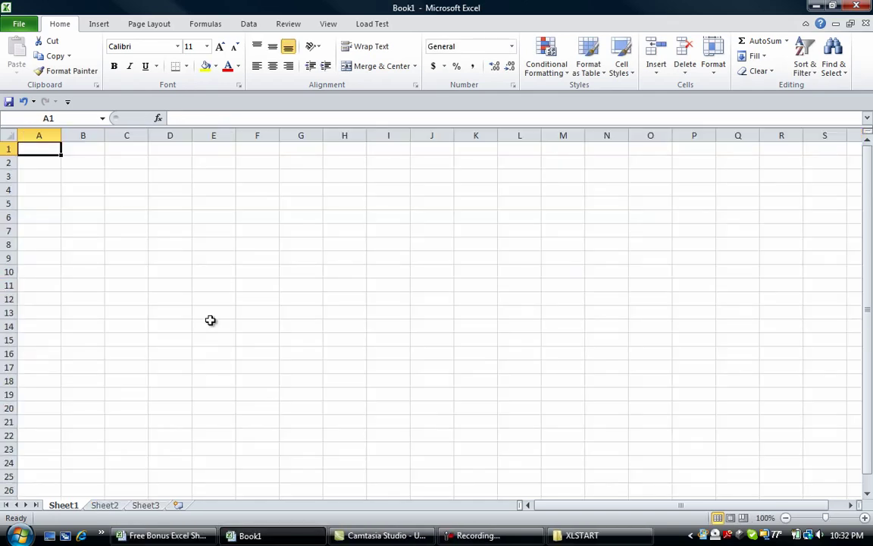
{"action": "key", "text": "alt"}
{"action": "key", "text": "f"}
{"action": "key", "text": "c"}
Step: Paste only the formats of cell C12 onto the whole of row 11, clearing its grey heading fill
{"action": "key", "text": "shift+space"}
{"action": "key", "text": "alt"}
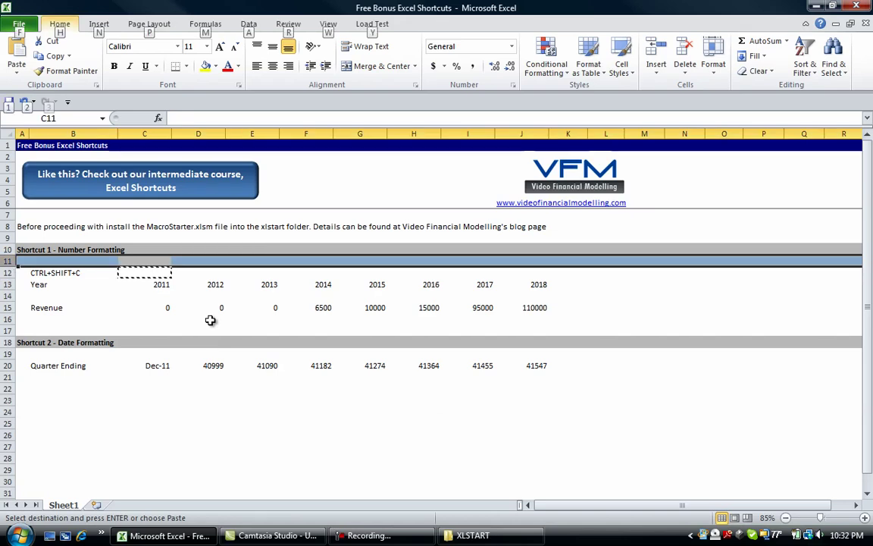
{"action": "key", "text": "e"}
{"action": "key", "text": "s"}
{"action": "key", "text": "t"}
{"action": "key", "text": "Return"}
{"action": "key", "text": "Escape"}
Step: Insert a blank row above the Quarter Ending row in the Shortcut 2 section
{"action": "key", "text": "Down"}
{"action": "key", "text": "Down"}
{"action": "key", "text": "Left"}
{"action": "key", "text": "Down"}
{"action": "key", "text": "Down"}
{"action": "key", "text": "Down"}
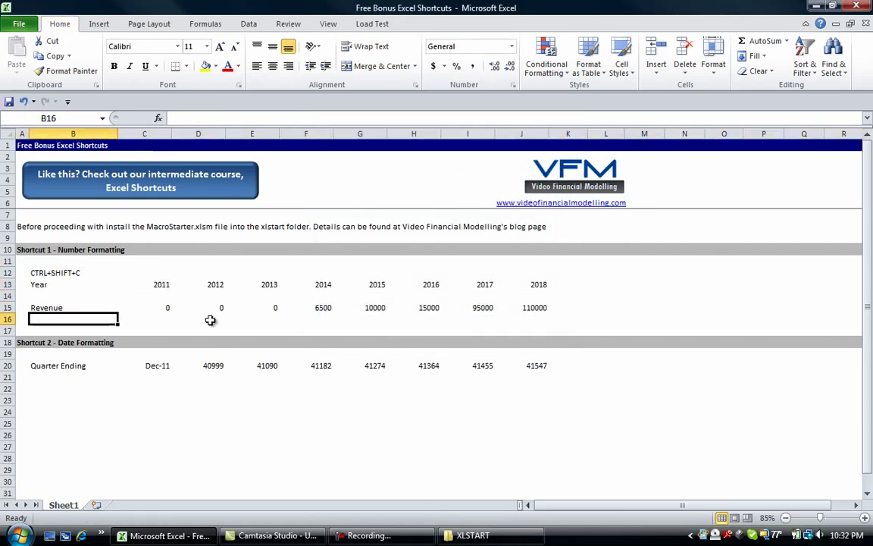
{"action": "key", "text": "Down"}
{"action": "key", "text": "Down"}
{"action": "key", "text": "Down"}
{"action": "key", "text": "Down"}
{"action": "key", "text": "shift+space"}
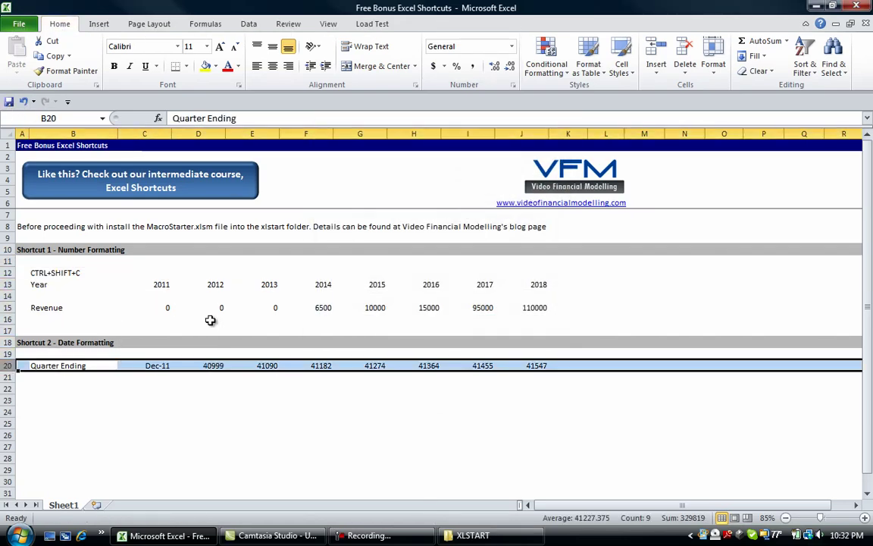
{"action": "key", "text": "ctrl+shift+plus"}
Step: Insert a blank row between the CTRL+SHIFT+C label and the Year row
{"action": "key", "text": "Up"}
{"action": "key", "text": "Up"}
{"action": "key", "text": "Up"}
{"action": "key", "text": "Up"}
{"action": "key", "text": "Up"}
{"action": "key", "text": "Up"}
{"action": "key", "text": "Up"}
{"action": "key", "text": "Up"}
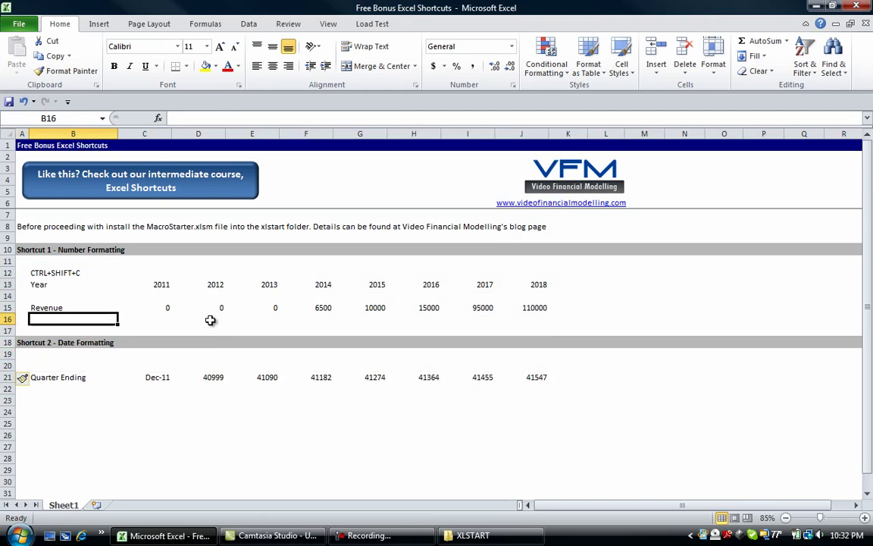
{"action": "key", "text": "Down"}
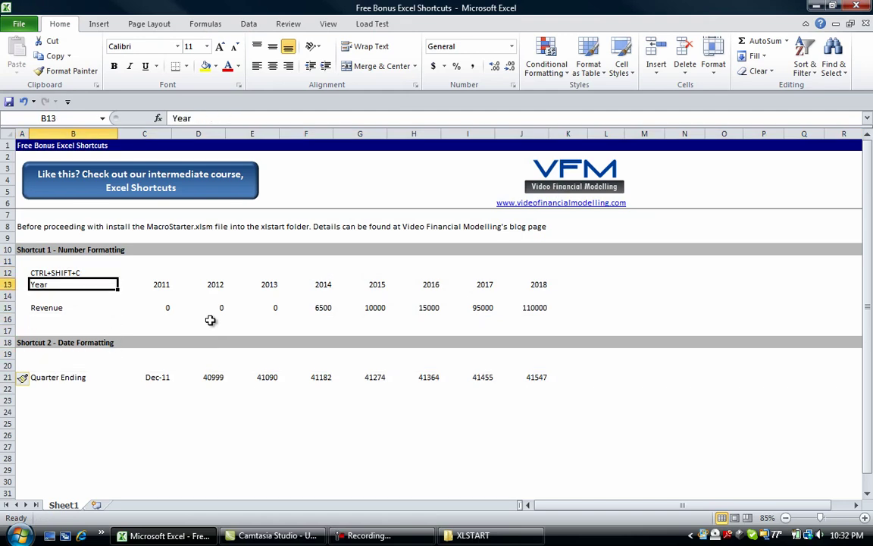
{"action": "key", "text": "shift+space"}
{"action": "key", "text": "ctrl+shift+plus"}
Step: Apply the number-formatting macro to the Revenue values in C16:J16, giving thousands separators and dashes for zeros
{"action": "key", "text": "Up"}
{"action": "key", "text": "Down"}
{"action": "key", "text": "Down"}
{"action": "key", "text": "Down"}
{"action": "key", "text": "Right"}
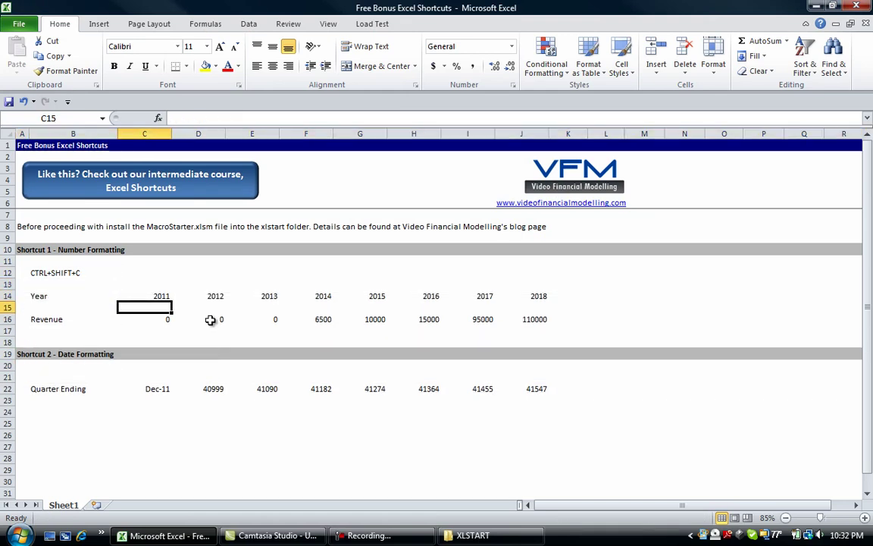
{"action": "key", "text": "Down"}
{"action": "key", "text": "ctrl+shift+Right"}
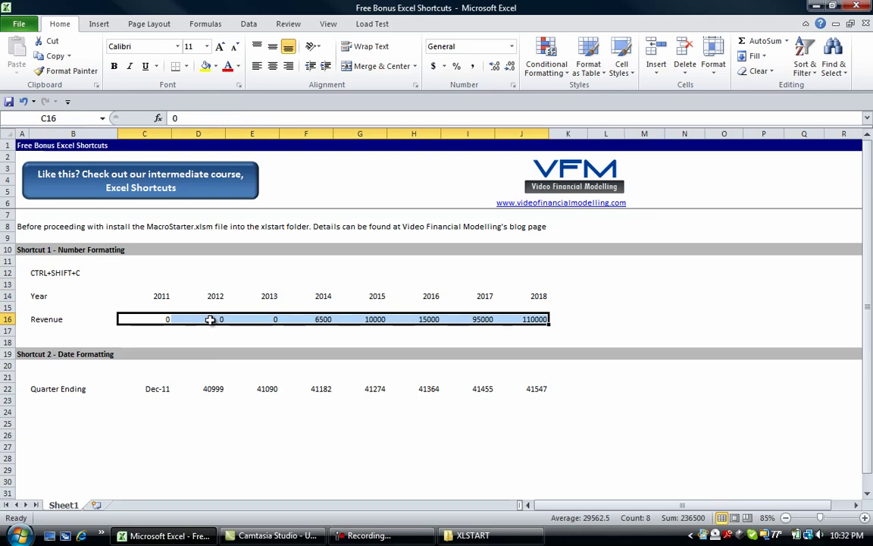
{"action": "key", "text": "ctrl+shift+c"}
Step: Review the formatted Revenue values cell by cell along row 16
{"action": "key", "text": "Right"}
{"action": "key", "text": "Right"}
{"action": "key", "text": "Right"}
{"action": "key", "text": "Right"}
{"action": "key", "text": "Right"}
{"action": "key", "text": "Right"}
{"action": "key", "text": "Right"}
{"action": "key", "text": "Right"}
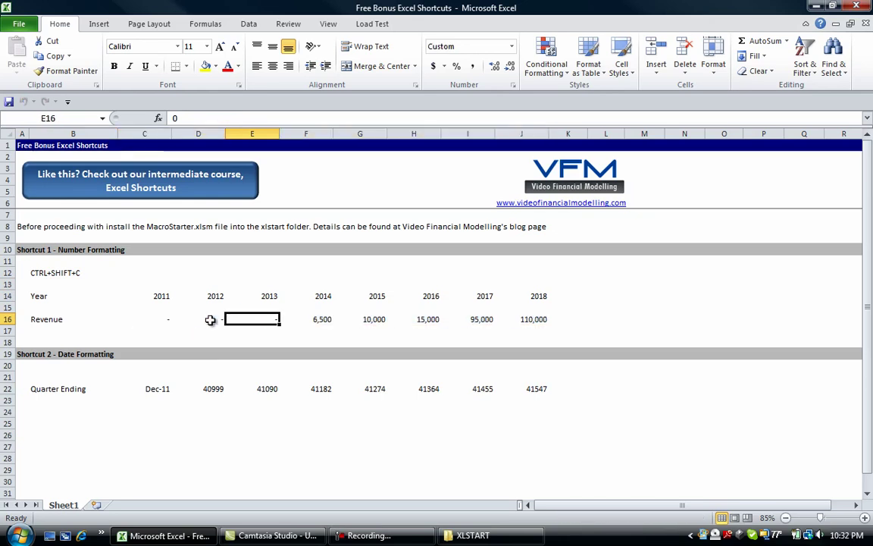
Step: Examine how zeros and thousands are displayed in the Revenue cells C16:J16 compared with their underlying values
{"action": "key", "text": "Left"}
{"action": "key", "text": "Left"}
{"action": "key", "text": "Left"}
{"action": "key", "text": "Left"}
{"action": "key", "text": "Left"}
{"action": "key", "text": "Left"}
{"action": "key", "text": "Left"}
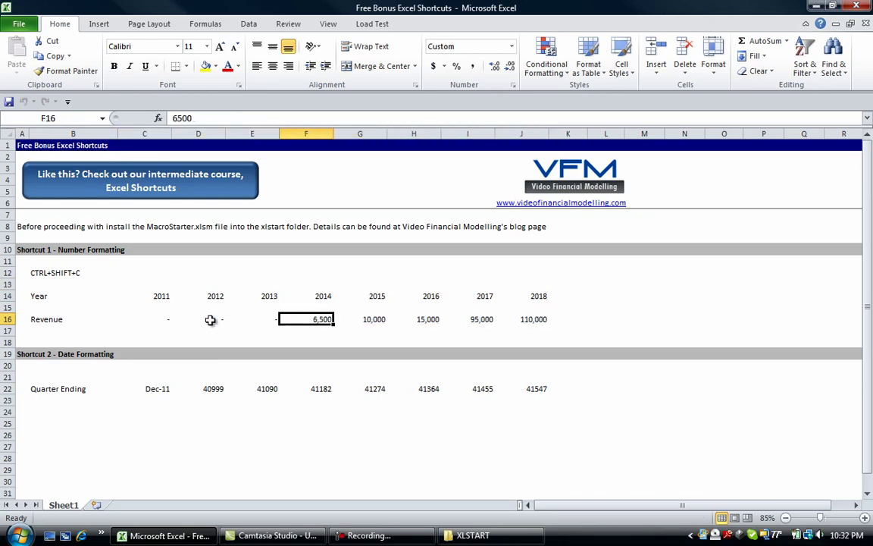
{"action": "key", "text": "Left"}
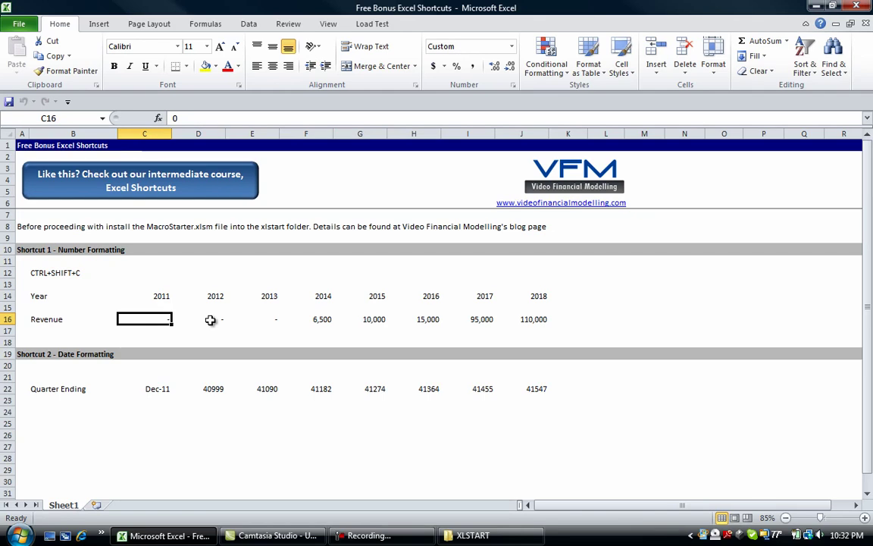
{"action": "key", "text": "Right"}
{"action": "key", "text": "Right"}
{"action": "key", "text": "Right"}
{"action": "key", "text": "Right"}
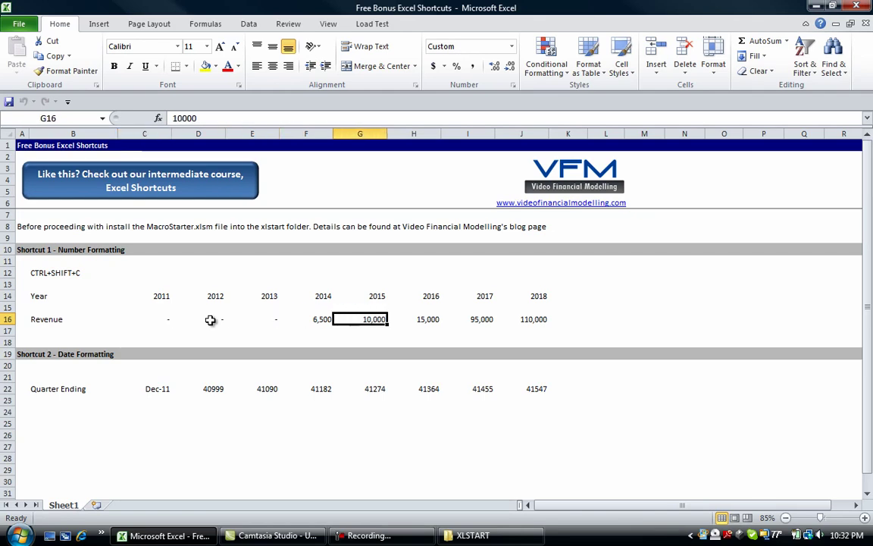
{"action": "key", "text": "Left"}
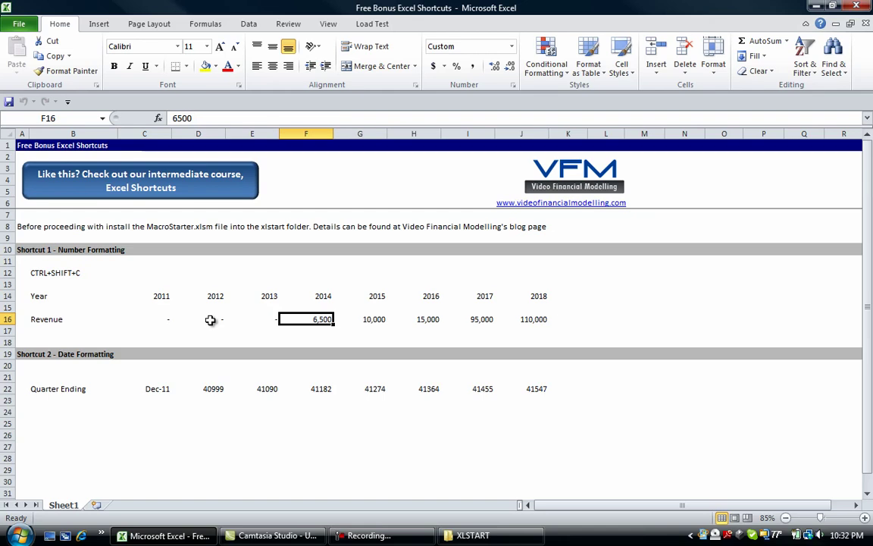
{"action": "key", "text": "Right"}
{"action": "key", "text": "Right"}
{"action": "key", "text": "Right"}
{"action": "key", "text": "Right"}
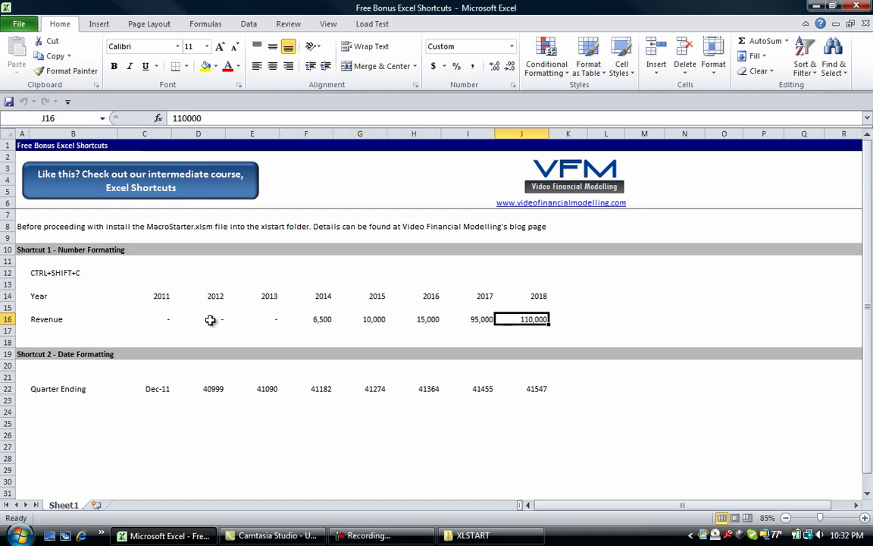
{"action": "key", "text": "Left"}
{"action": "key", "text": "Left"}
{"action": "key", "text": "Left"}
{"action": "key", "text": "Left"}
{"action": "key", "text": "Left"}
{"action": "key", "text": "Left"}
{"action": "key", "text": "Left"}
{"action": "key", "text": "Right"}
{"action": "key", "text": "Right"}
{"action": "key", "text": "Right"}
{"action": "key", "text": "Right"}
{"action": "key", "text": "Right"}
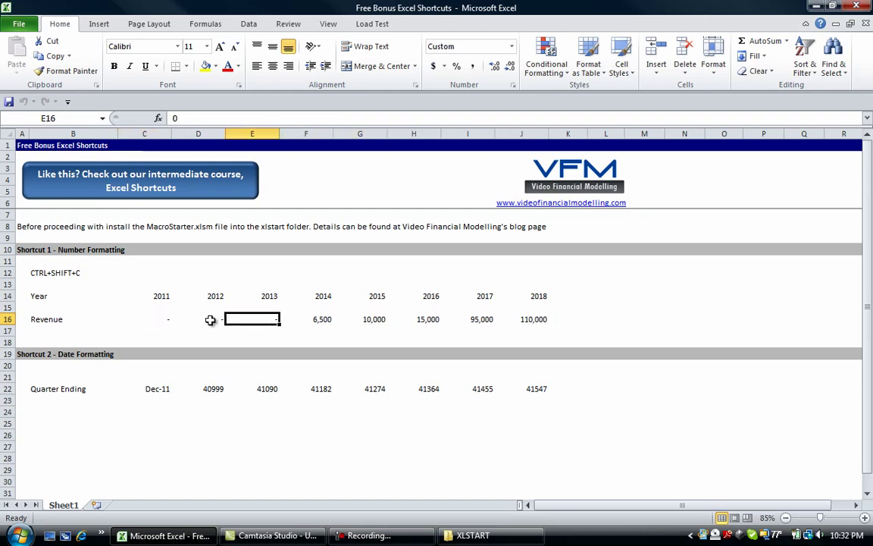
Step: Enter a test value of 1000000 in cell L16, beside the Revenue row
{"action": "key", "text": "Right"}
{"action": "key", "text": "Right"}
{"action": "key", "text": "Right"}
{"action": "key", "text": "Right"}
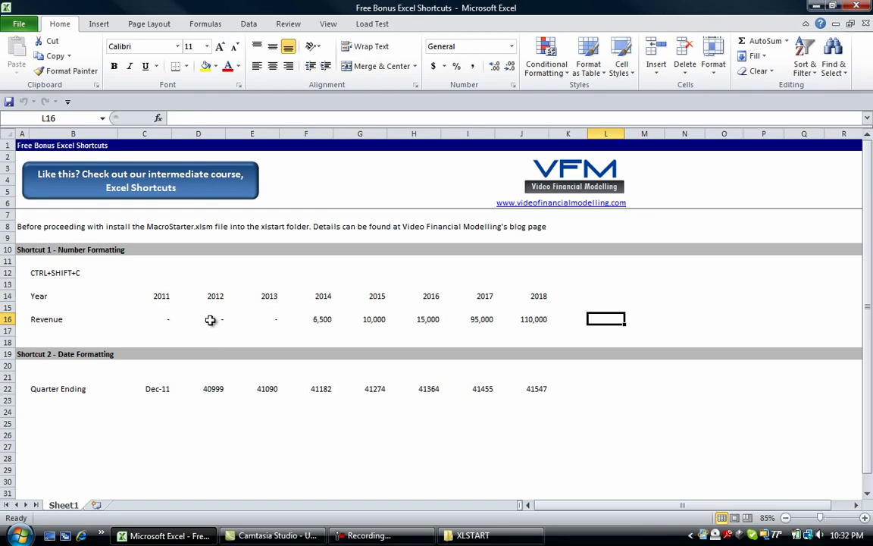
{"action": "type", "text": "1000000"}
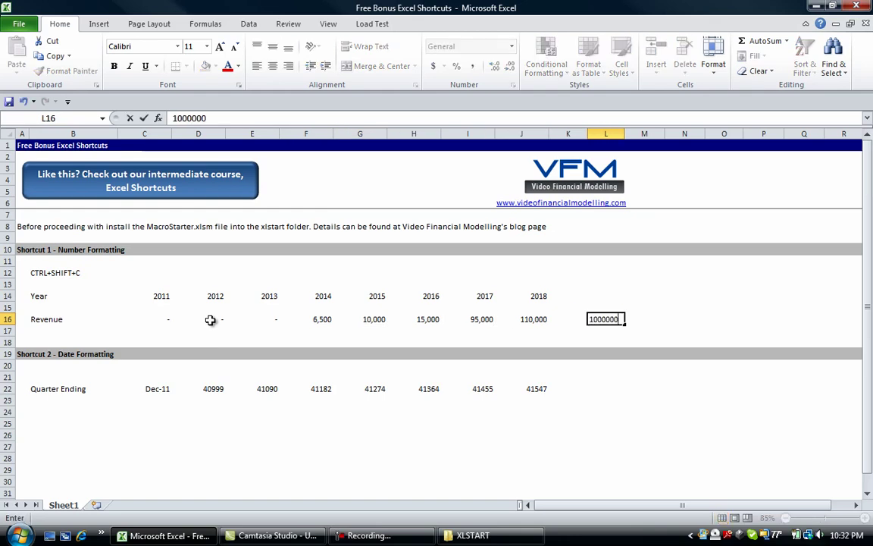
{"action": "key", "text": "Return"}
{"action": "key", "text": "Up"}
{"action": "key", "text": "Return"}
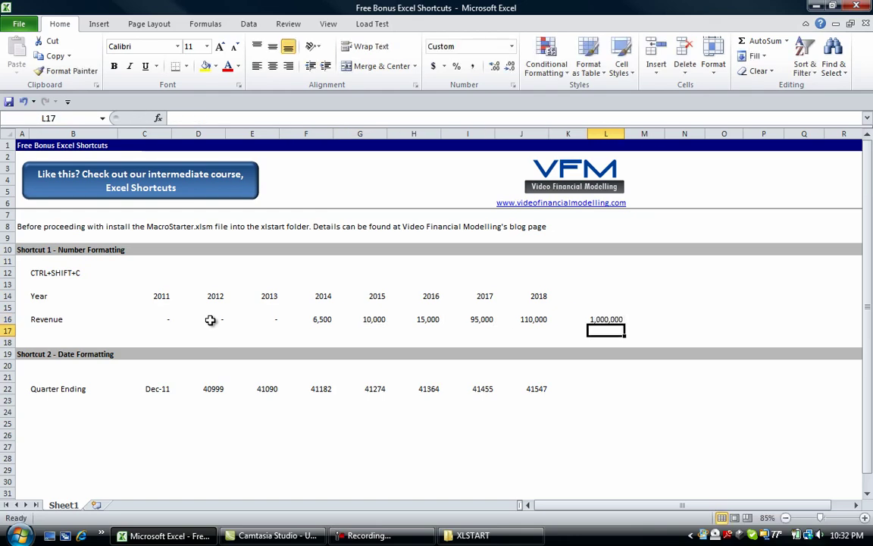
Step: Enter 1000000 in cell L17 and apply the number-formatting macro to it
{"action": "type", "text": "1000000"}
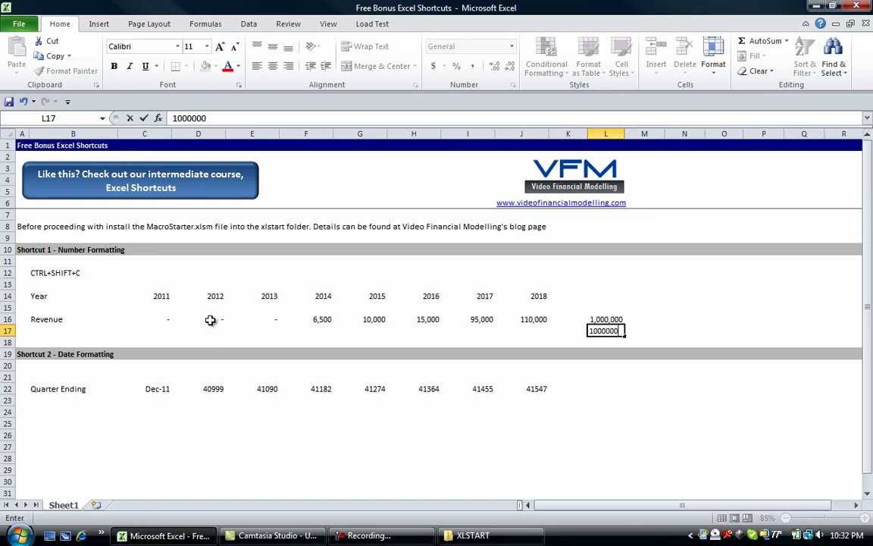
{"action": "key", "text": "Return"}
{"action": "key", "text": "Up"}
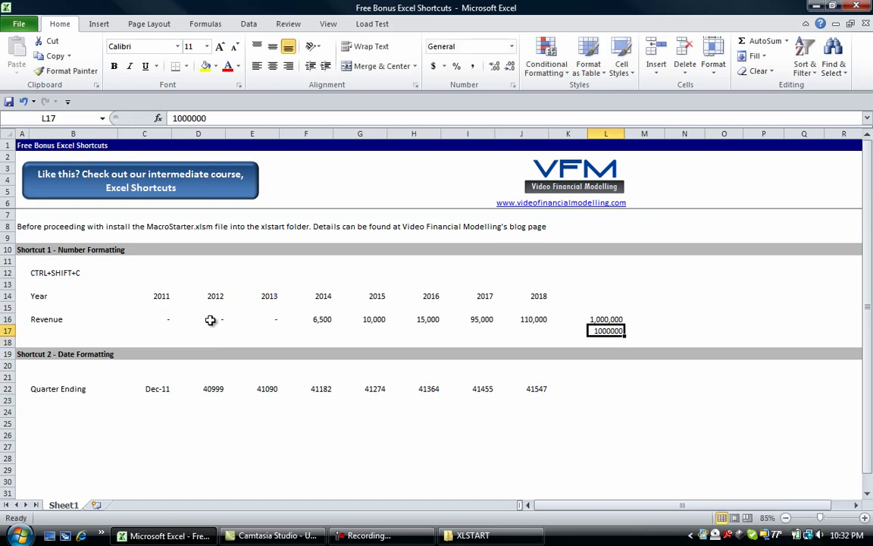
{"action": "key", "text": "ctrl+shift+c"}
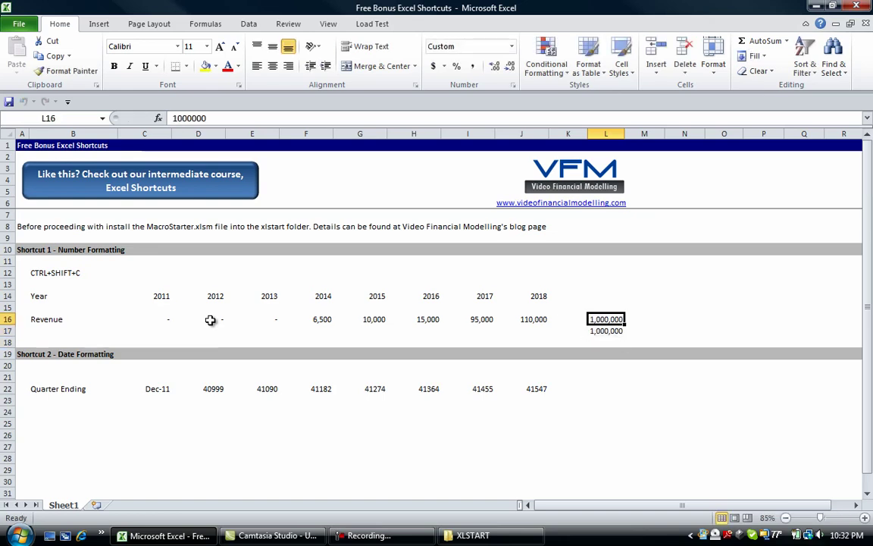
Step: Clear the test values from cells L16 and L17
{"action": "key", "text": "Delete"}
{"action": "key", "text": "Left"}
{"action": "key", "text": "Left"}
{"action": "key", "text": "Left"}
{"action": "key", "text": "Left"}
{"action": "key", "text": "Left"}
{"action": "key", "text": "Left"}
Step: Delete blank row 18 just above the Shortcut 2 - Date Formatting heading
{"action": "key", "text": "Down"}
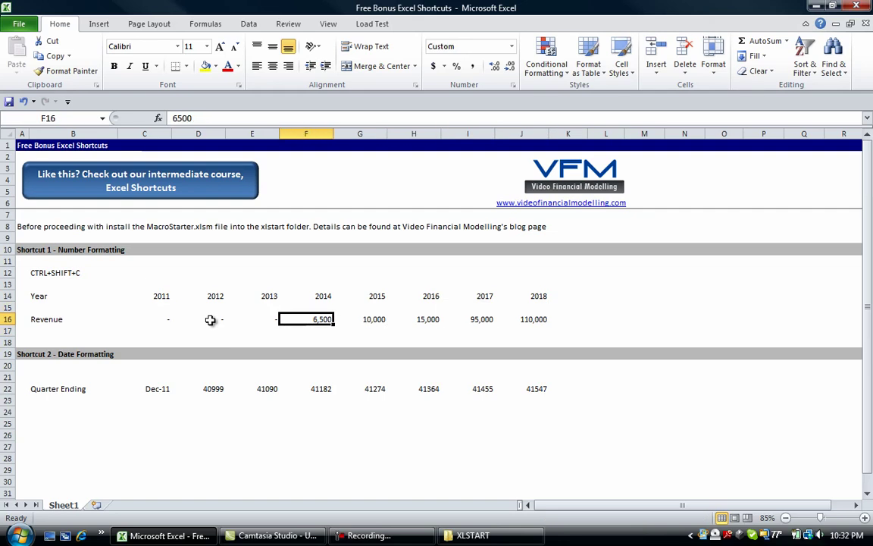
{"action": "key", "text": "Left"}
{"action": "key", "text": "Left"}
{"action": "key", "text": "Left"}
{"action": "key", "text": "Down"}
{"action": "key", "text": "Left"}
{"action": "key", "text": "Down"}
{"action": "key", "text": "shift+space"}
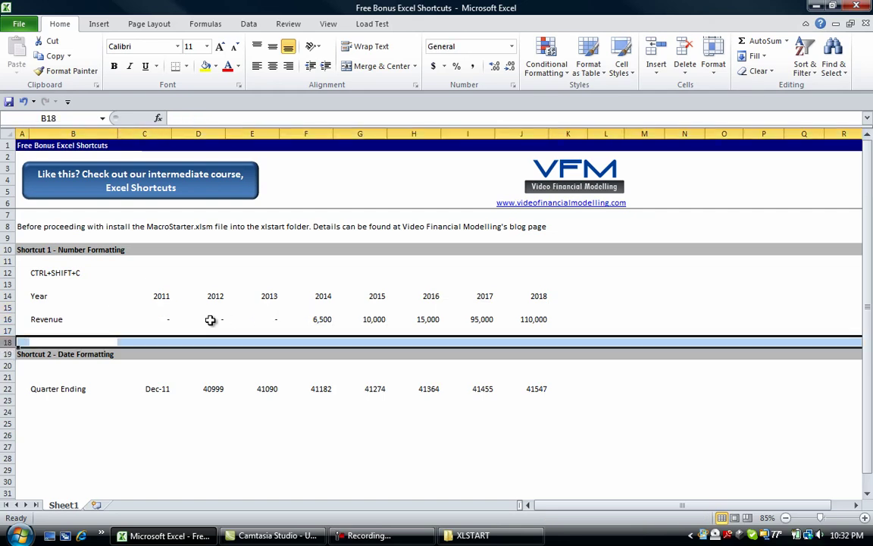
{"action": "key", "text": "ctrl+minus"}
Step: Insert a blank row at row 20, above the Quarter Ending row
{"action": "key", "text": "Down"}
{"action": "key", "text": "Down"}
{"action": "key", "text": "Down"}
{"action": "key", "text": "Up"}
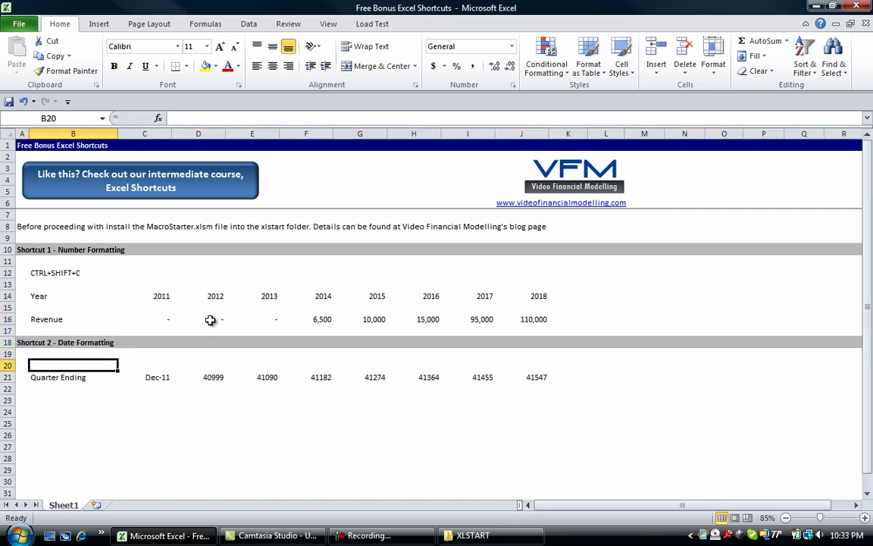
{"action": "key", "text": "shift+space"}
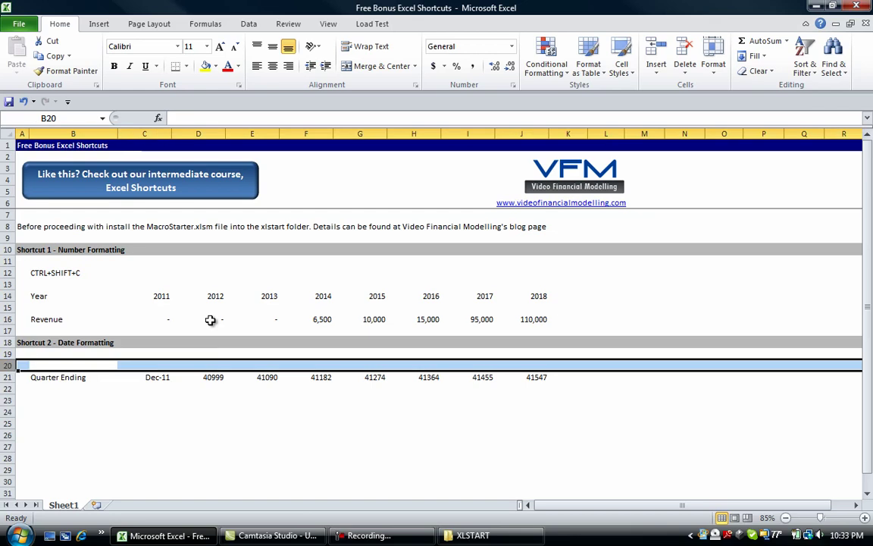
{"action": "key", "text": "ctrl+shift+plus"}
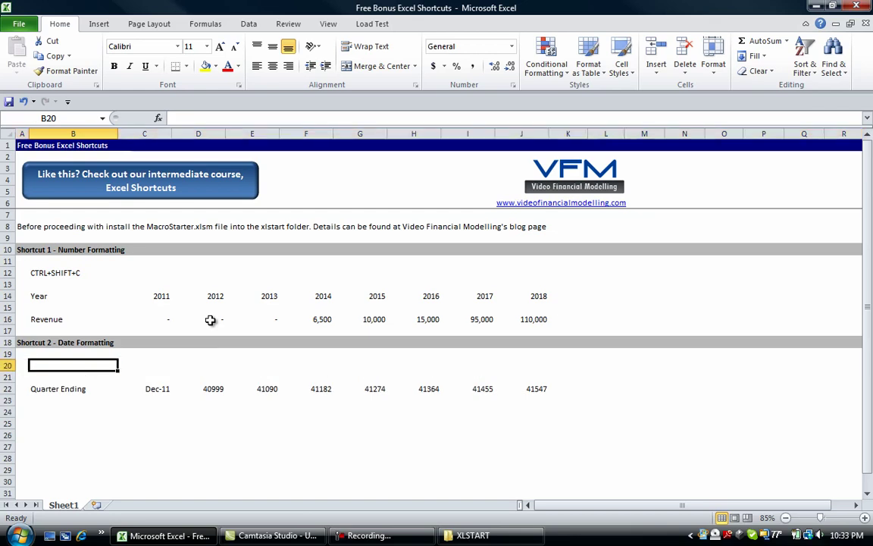
Step: Examine the unformatted Quarter Ending values and their formulas across row 22
{"action": "key", "text": "Down"}
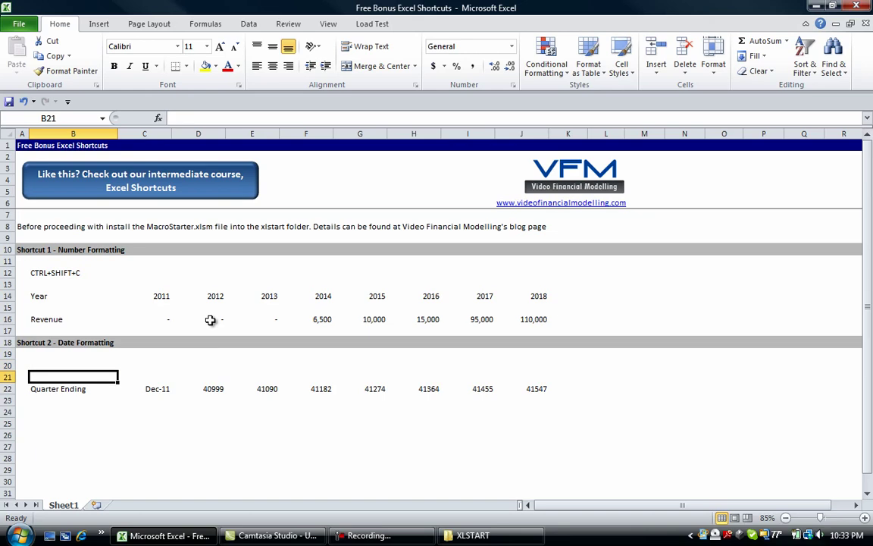
{"action": "key", "text": "Down"}
{"action": "key", "text": "Right"}
{"action": "key", "text": "Right"}
{"action": "key", "text": "Right"}
{"action": "key", "text": "Right"}
{"action": "key", "text": "Right"}
{"action": "key", "text": "Right"}
{"action": "key", "text": "Right"}
{"action": "key", "text": "Right"}
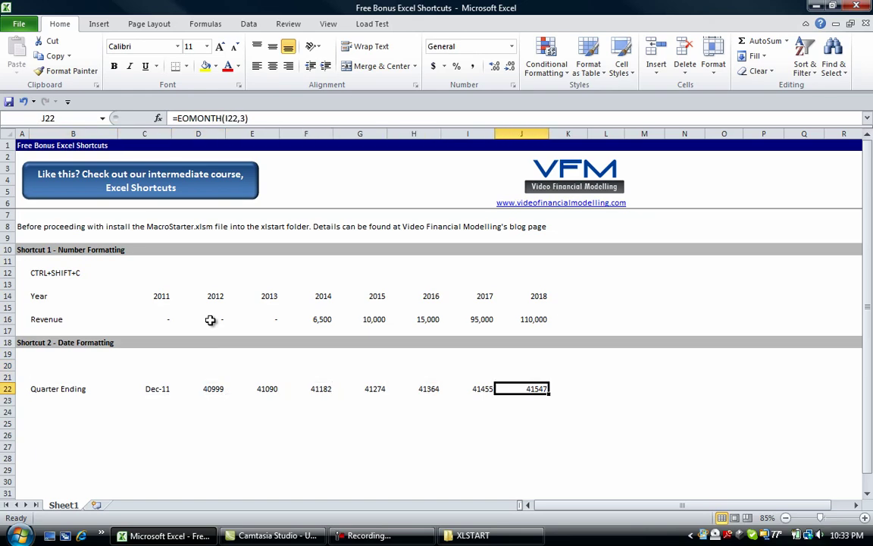
{"action": "key", "text": "Left"}
{"action": "key", "text": "Left"}
{"action": "key", "text": "Left"}
{"action": "key", "text": "Left"}
{"action": "key", "text": "Left"}
{"action": "key", "text": "Left"}
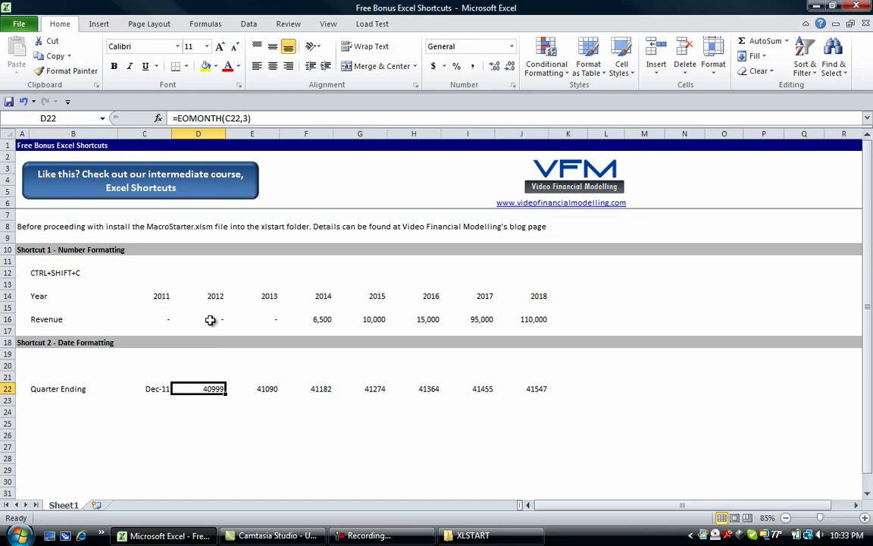
{"action": "key", "text": "Left"}
{"action": "key", "text": "Left"}
Step: Enter the shortcut label CTRL+SHIFT+D in cell B20 of the Date Formatting section
{"action": "key", "text": "Up"}
{"action": "key", "text": "Up"}
{"action": "key", "text": "Left"}
{"action": "key", "text": "Right"}
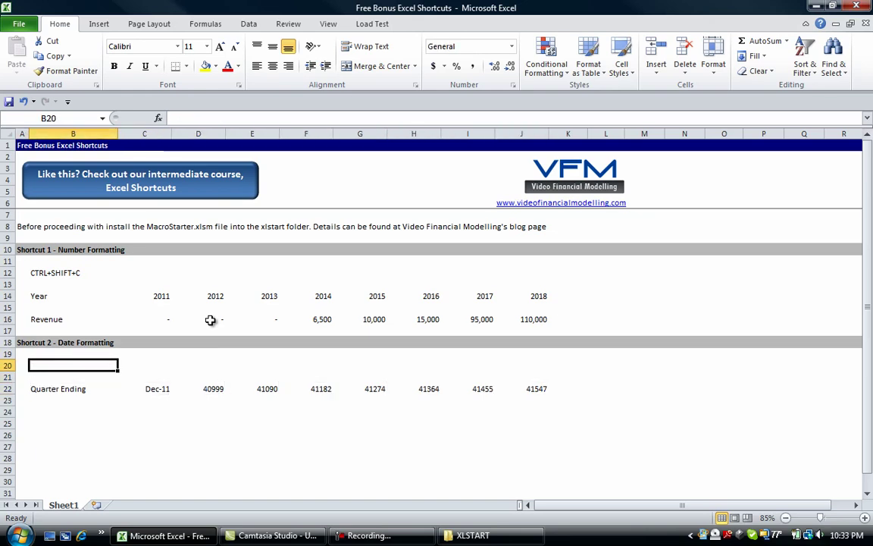
{"action": "type", "text": "CTRL+"}
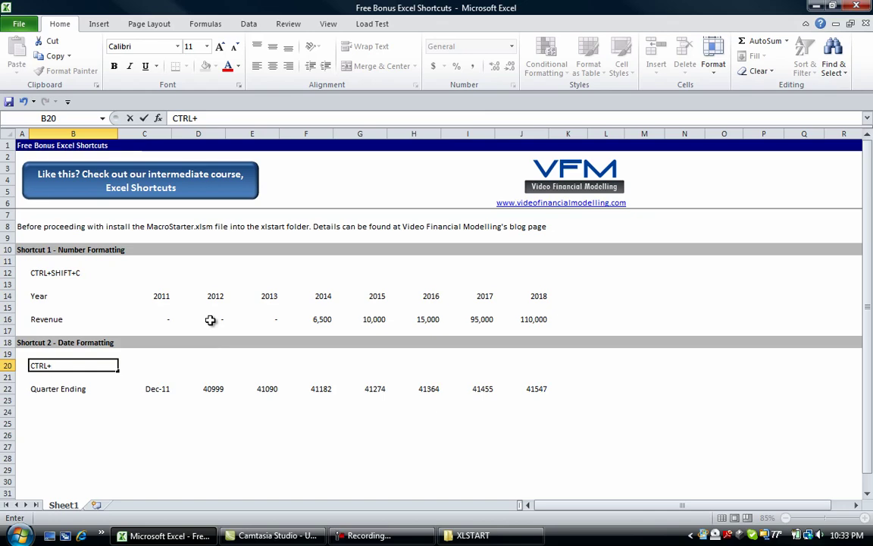
{"action": "type", "text": "S"}
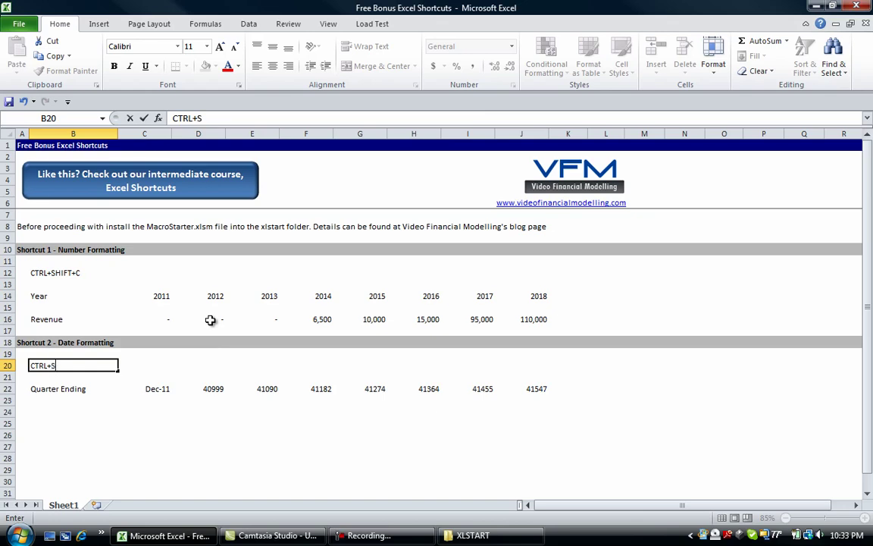
{"action": "type", "text": "HIFT+"}
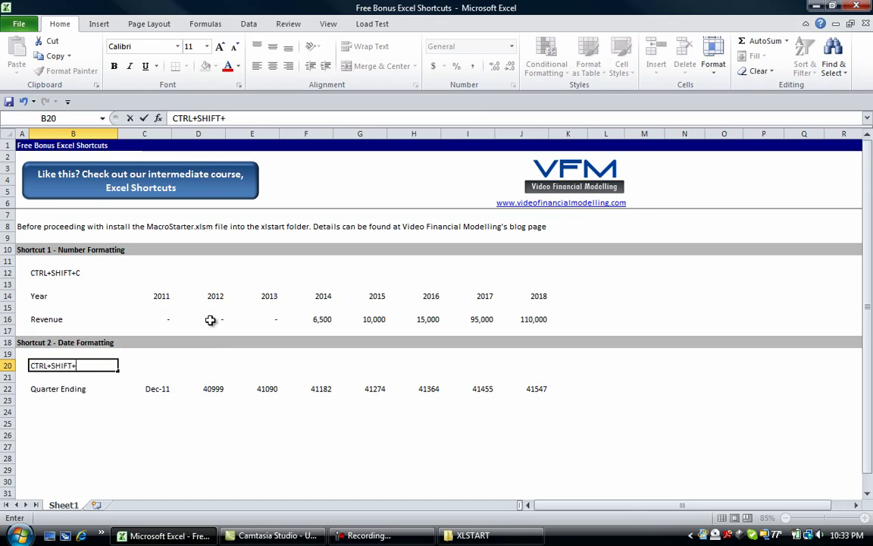
{"action": "type", "text": "d"}
{"action": "key", "text": "BackSpace"}
{"action": "type", "text": "D"}
{"action": "key", "text": "Return"}
Step: Apply the date-formatting macro to the Quarter Ending values in C22:J22, giving day-month-year dates such as 31-Dec-11
{"action": "key", "text": "Right"}
{"action": "key", "text": "Right"}
{"action": "key", "text": "Down"}
{"action": "key", "text": "Left"}
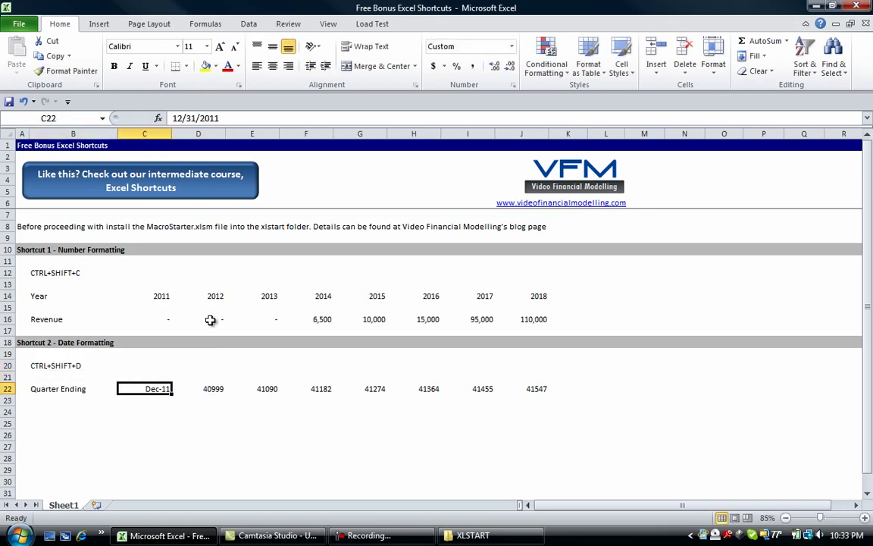
{"action": "key", "text": "ctrl+shift+Right"}
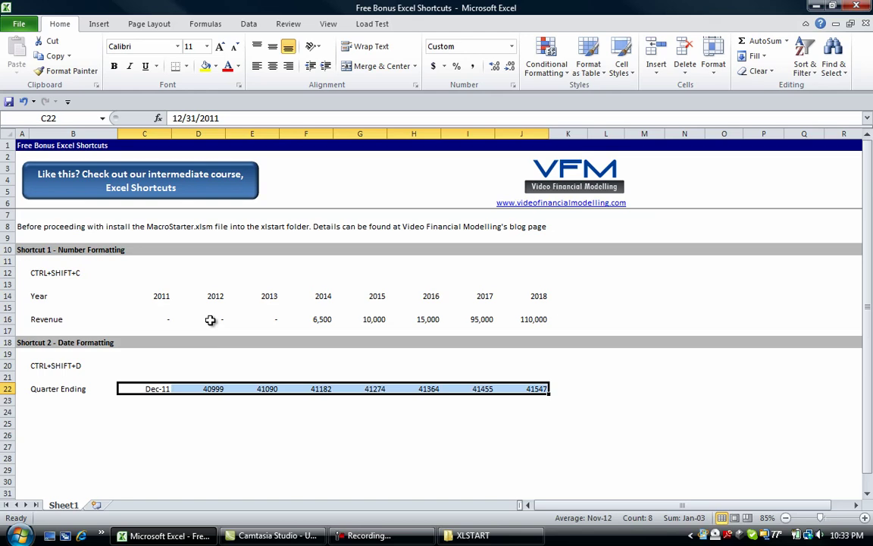
{"action": "key", "text": "ctrl+shift+d"}
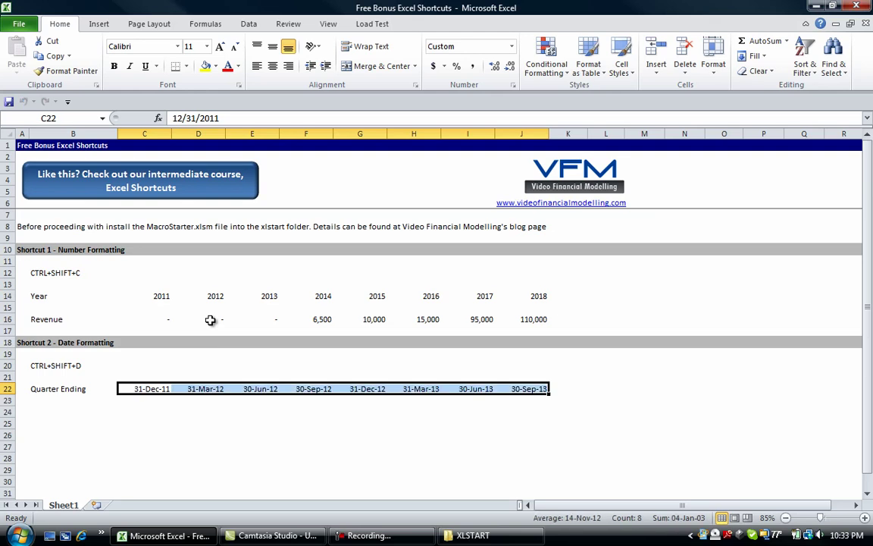
Step: Review the formatted Quarter Ending dates cell by cell along row 22
{"action": "key", "text": "Right"}
{"action": "key", "text": "Right"}
{"action": "key", "text": "Right"}
{"action": "key", "text": "Right"}
{"action": "key", "text": "Right"}
{"action": "key", "text": "Right"}
{"action": "key", "text": "Right"}
{"action": "key", "text": "Right"}
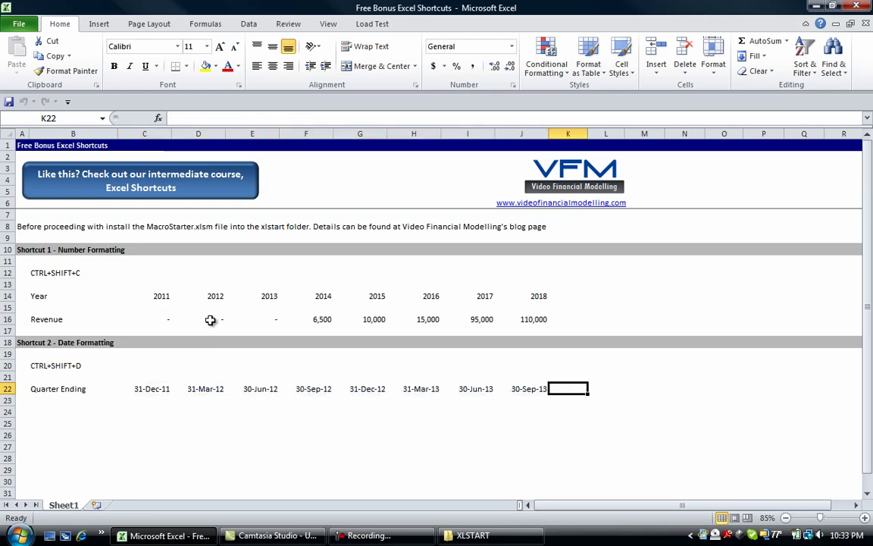
{"action": "key", "text": "Left"}
{"action": "key", "text": "Left"}
{"action": "key", "text": "Left"}
{"action": "key", "text": "Left"}
{"action": "key", "text": "Left"}
{"action": "key", "text": "Left"}
{"action": "key", "text": "Left"}
{"action": "key", "text": "Left"}
{"action": "key", "text": "Left"}
{"action": "key", "text": "Down"}
{"action": "key", "text": "Down"}
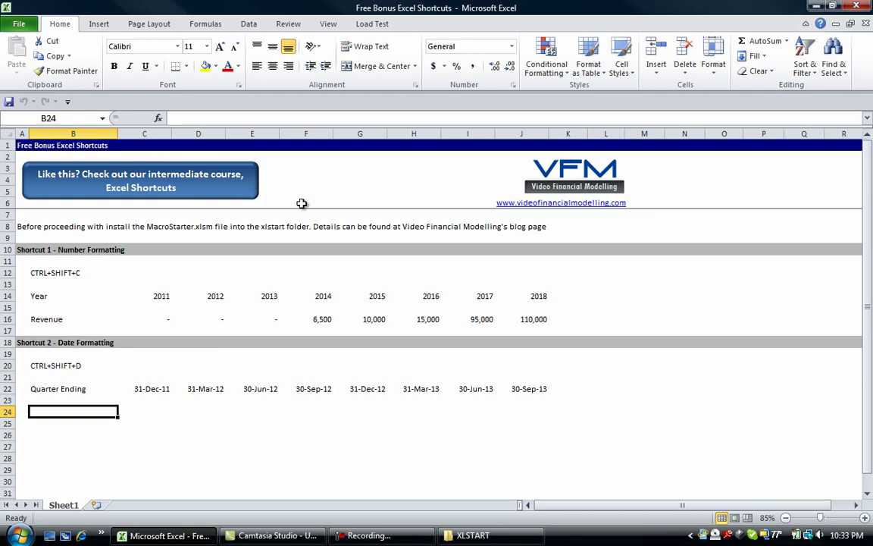
{"action": "key", "text": "Right"}
{"action": "key", "text": "Right"}
{"action": "key", "text": "Right"}
{"action": "key", "text": "Right"}
{"action": "key", "text": "Right"}
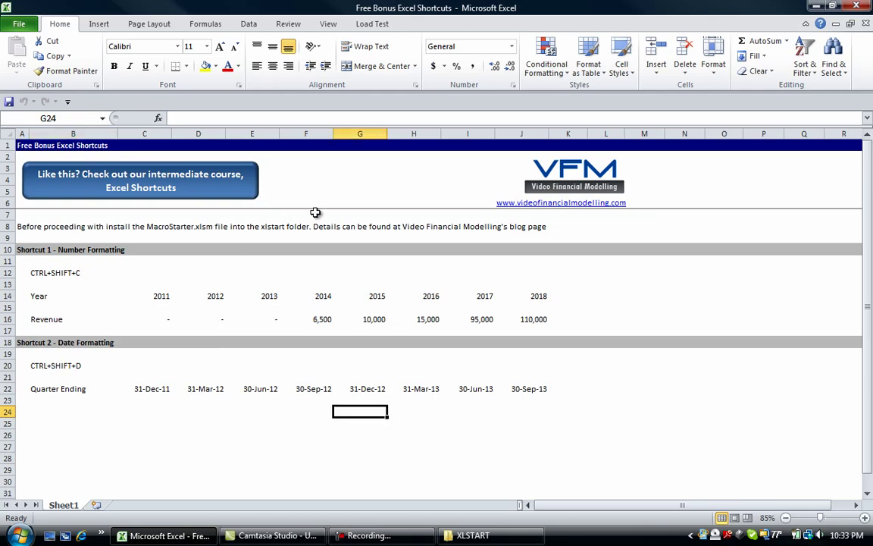